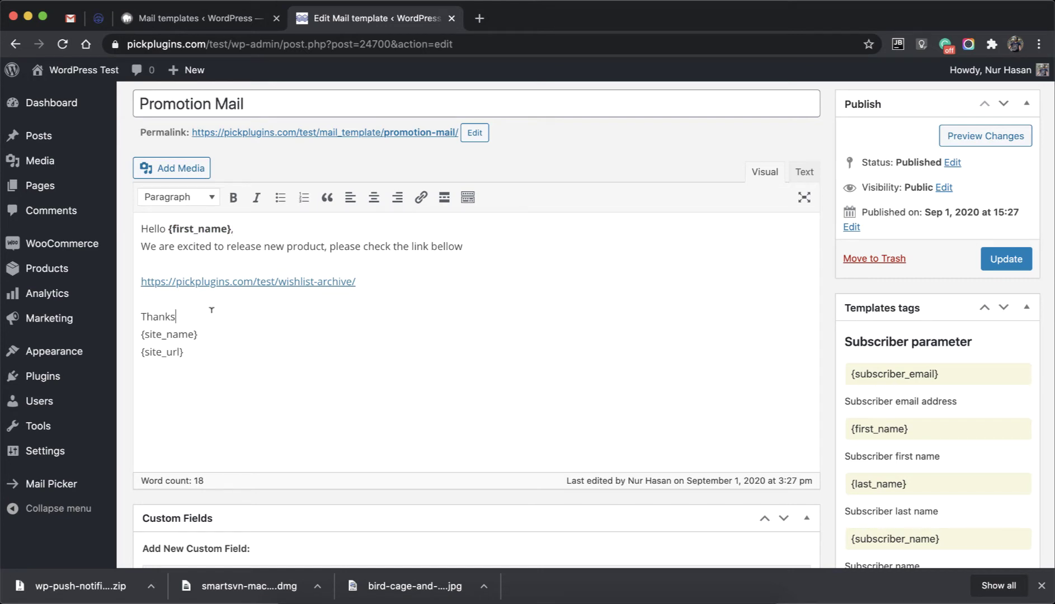
Step: Save the Promotion Mail template with its current content as an update
scroll(313, 320, down, 2)
scroll(313, 320, up, 3)
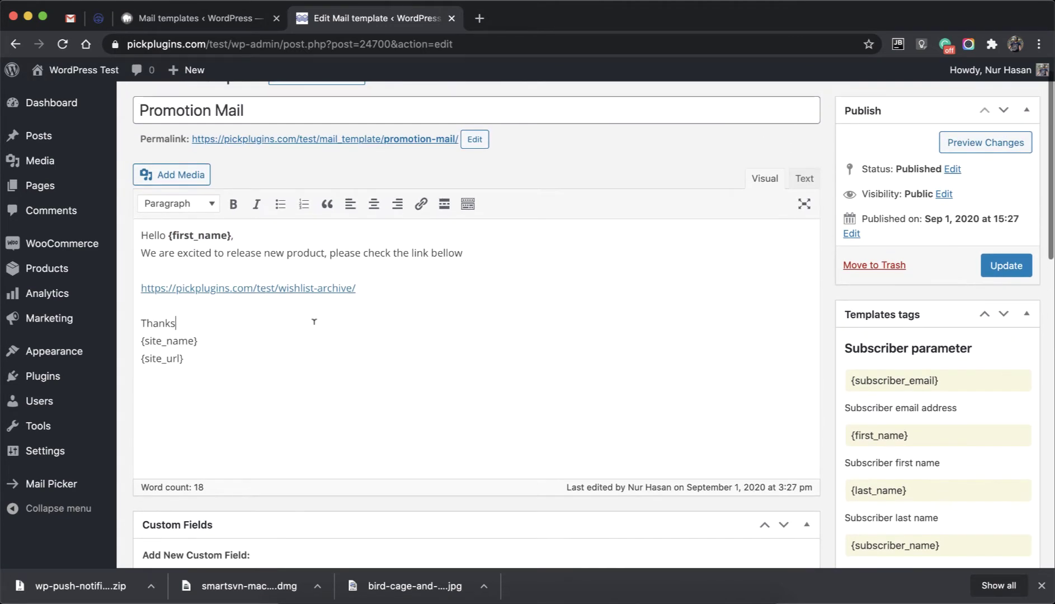
click(505, 323)
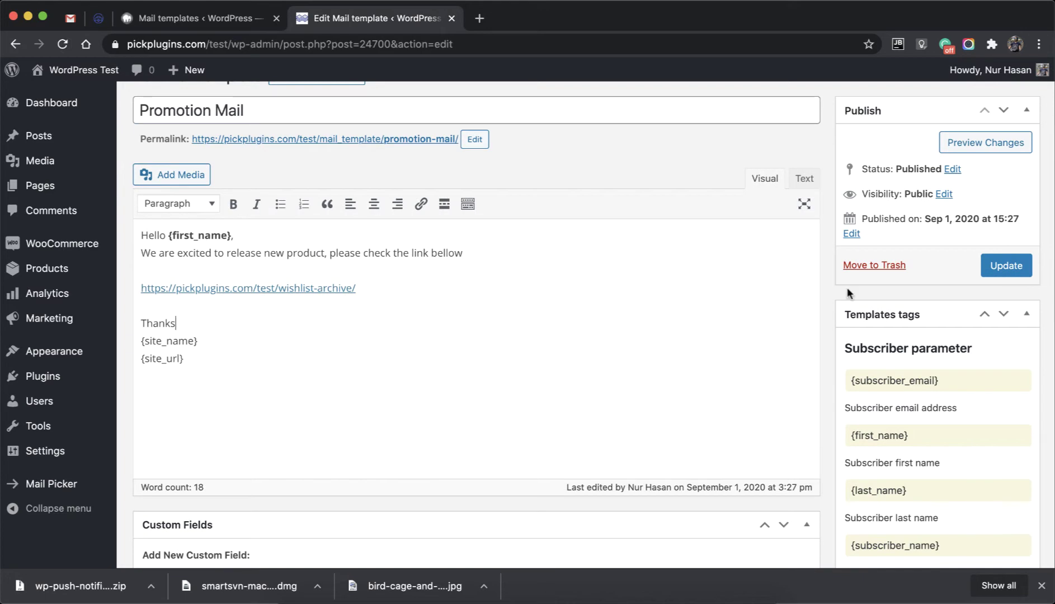
click(983, 275)
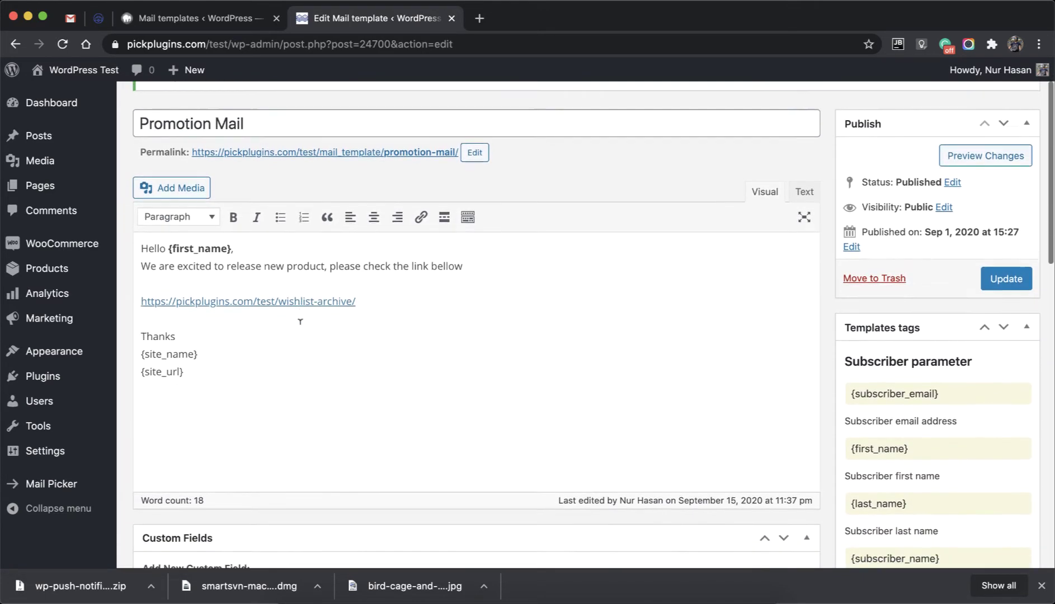
scroll(300, 321, down, 2)
scroll(301, 321, down, 2)
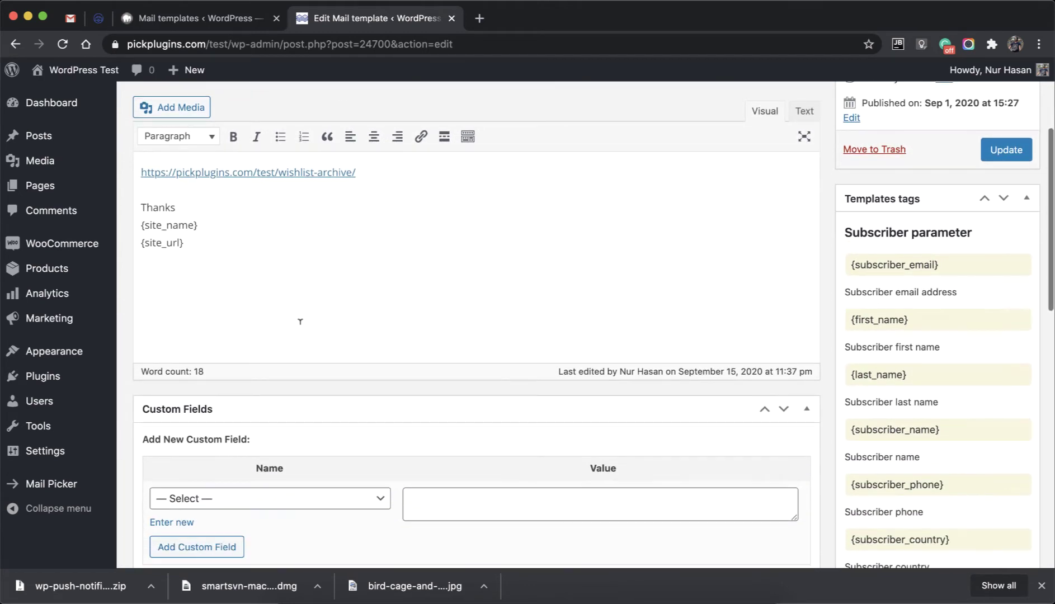
Step: Create a new mail campaign in Mail Picker titled "test Campaign"
mouse_move(56, 485)
click(150, 525)
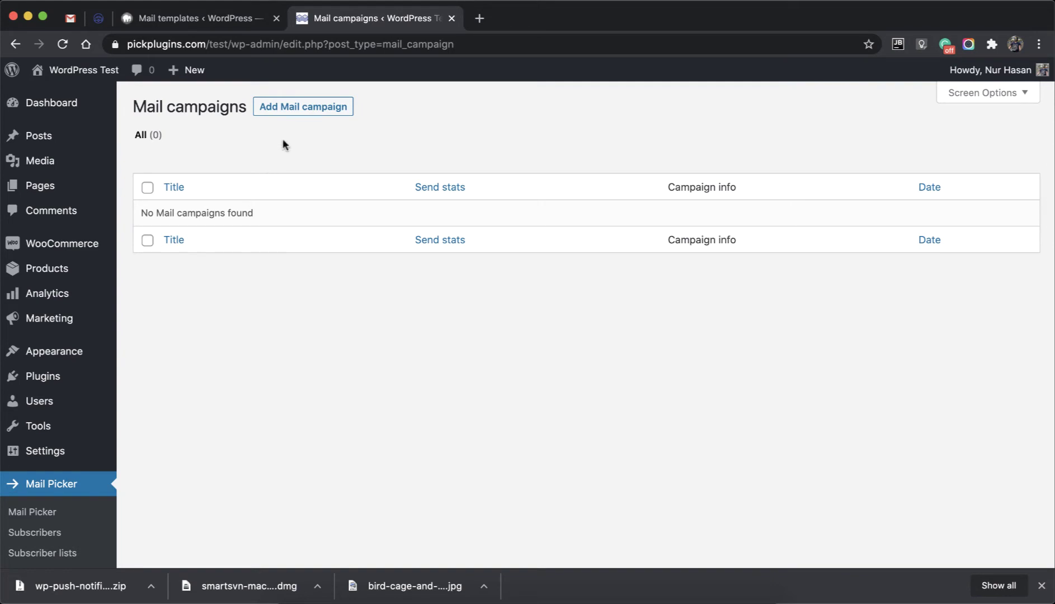
click(294, 112)
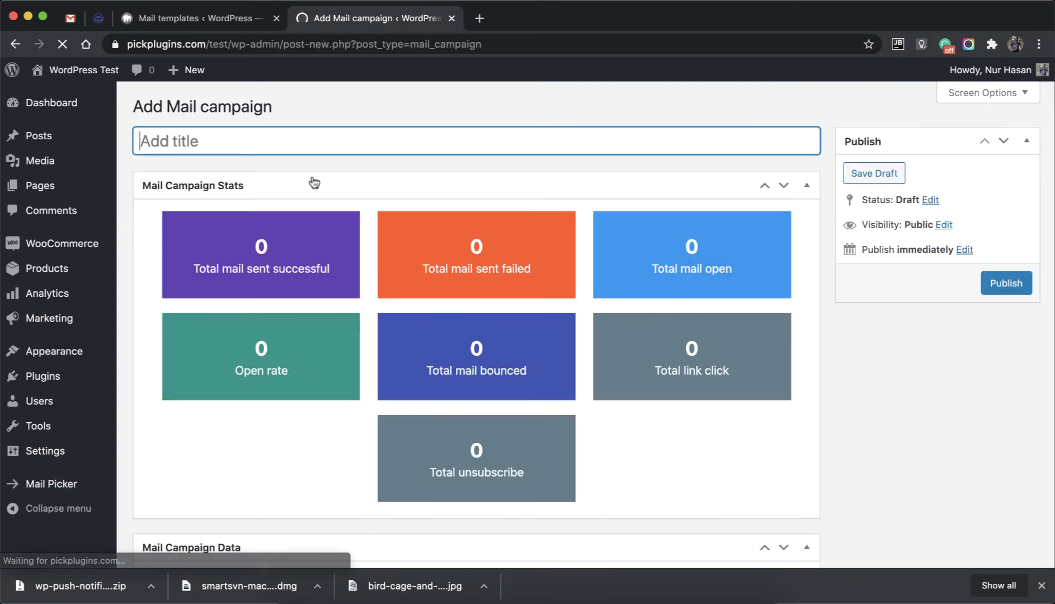
text(test Campaign)
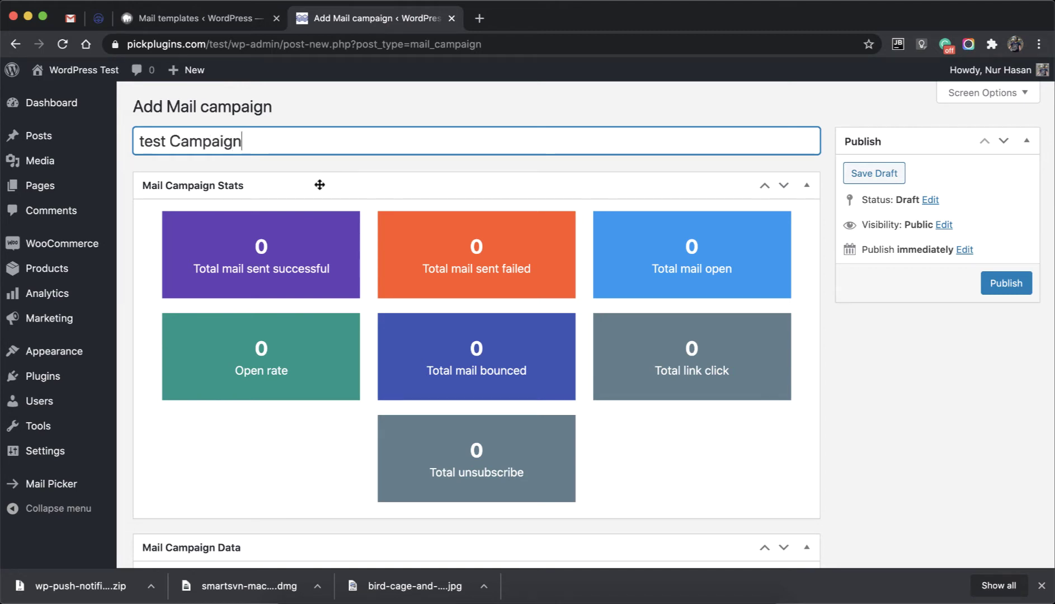
Step: Set the campaign's mail subject to "Test mail promo" and its from name to "PickPlugins"
scroll(319, 185, down, 7)
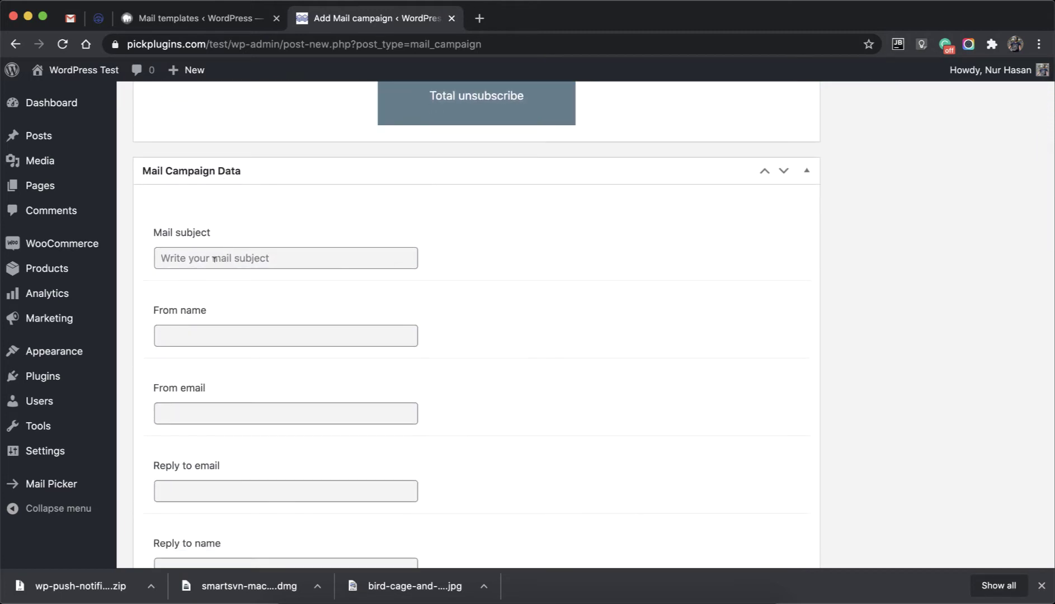
click(213, 256)
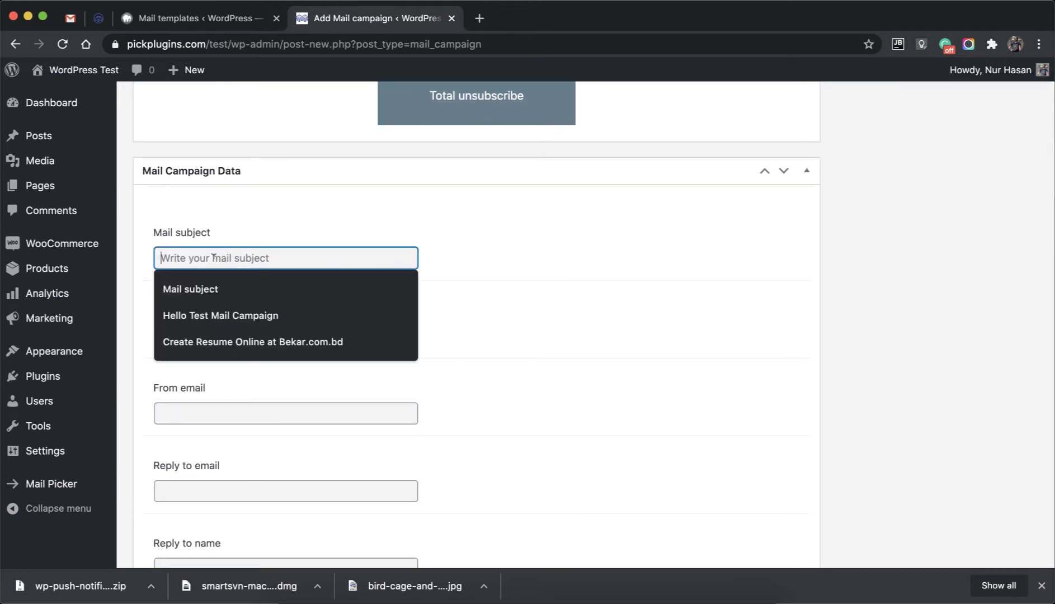
key(Escape)
text(Test mail promo)
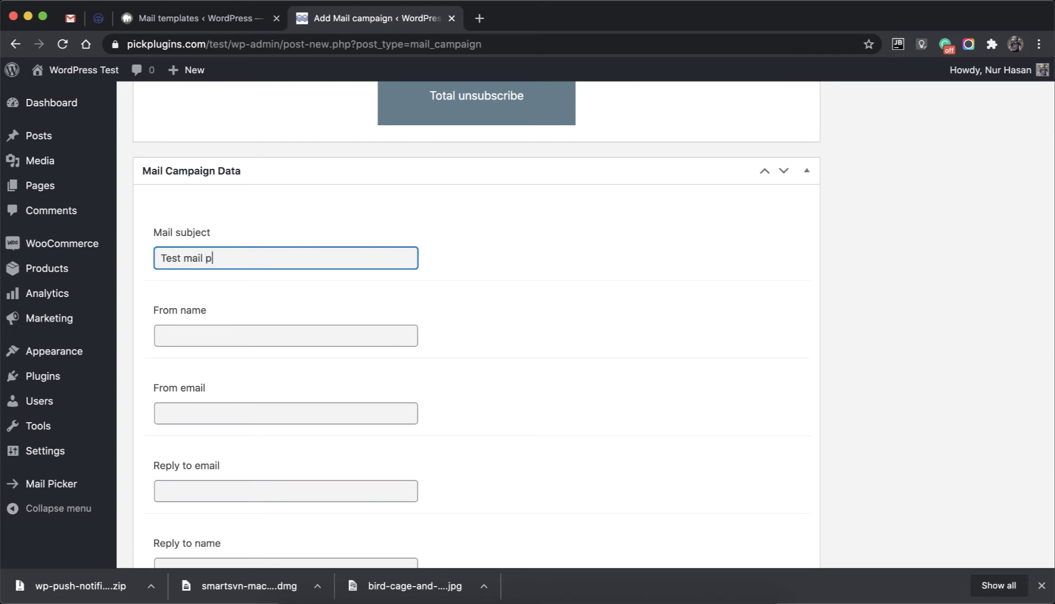
click(216, 330)
text(PickPlugins)
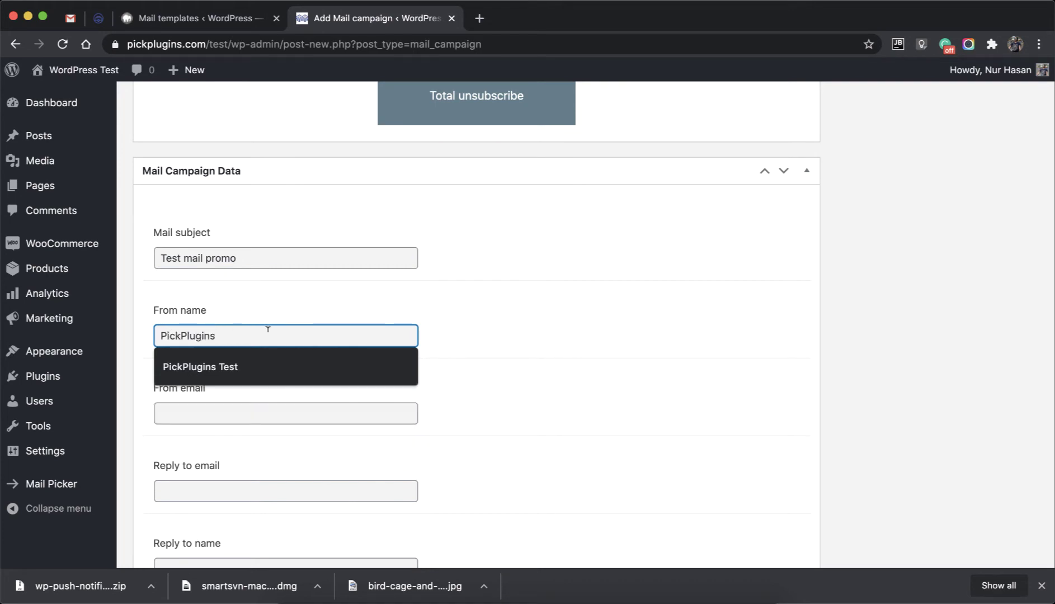
click(268, 305)
Step: Fill in the campaign's from email with the PickPlugins support address
scroll(268, 305, down, 3)
click(229, 271)
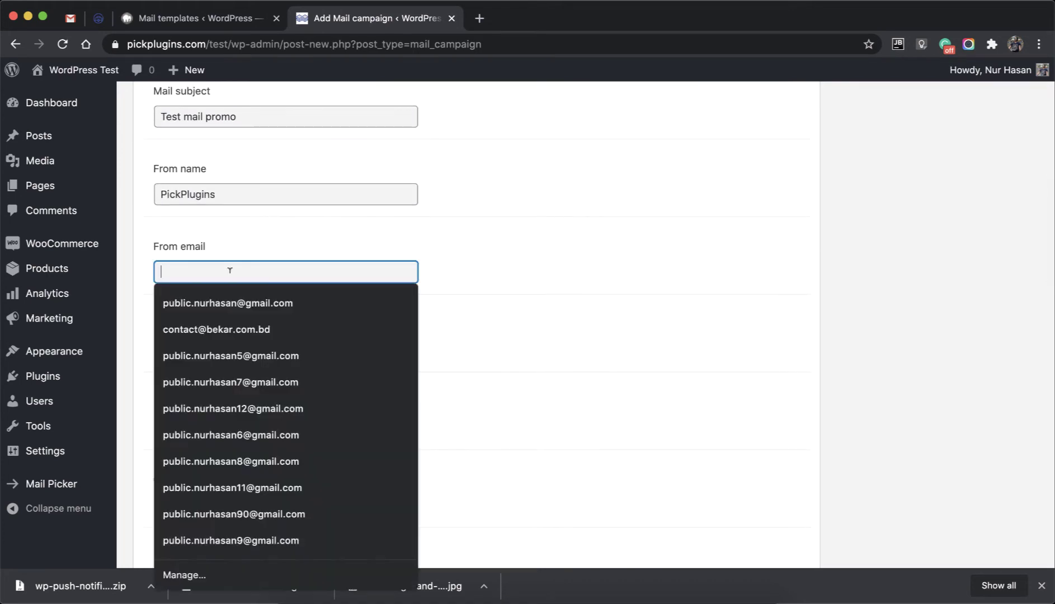
text(s)
click(228, 297)
scroll(226, 292, down, 2)
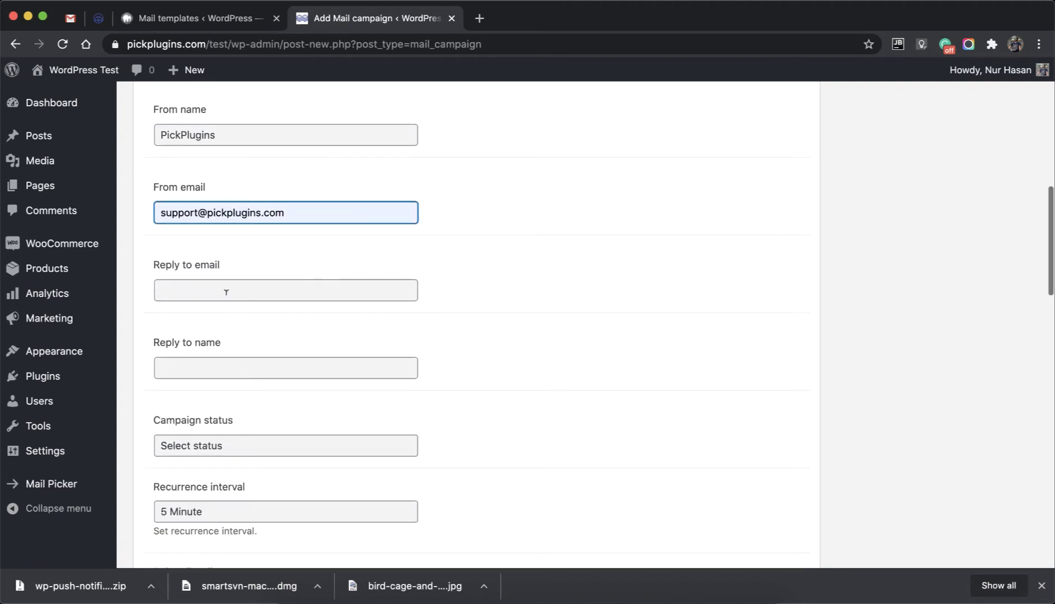
Step: Fill in the reply-to email with the same support address and set the reply-to name to "PickPlugins"
click(226, 292)
scroll(226, 292, down, 1)
text(s)
click(196, 258)
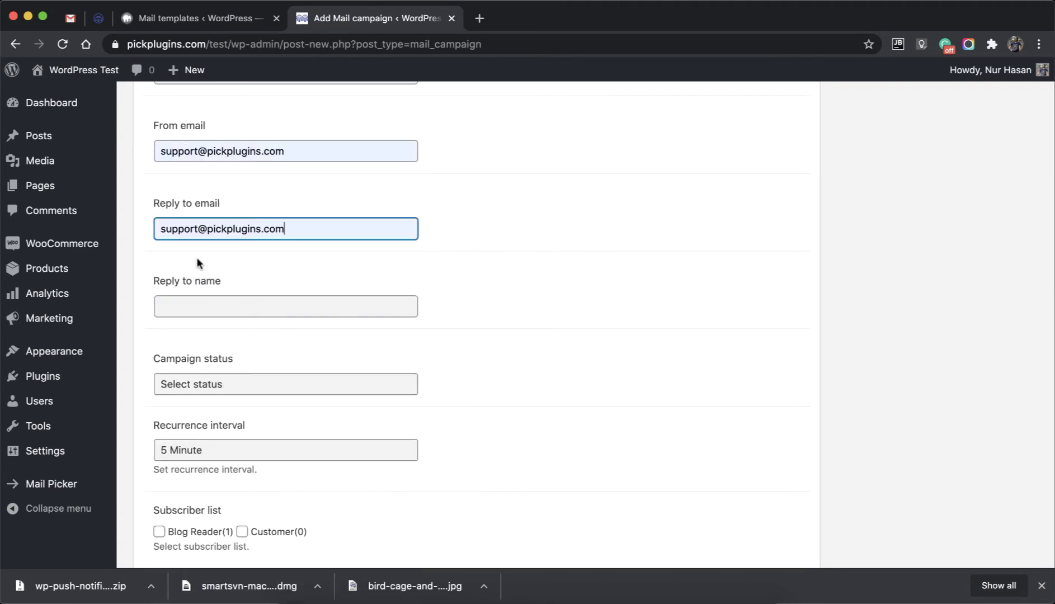
click(195, 302)
click(197, 365)
Step: Set the campaign status to Active and the recurrence interval to Every minute
scroll(189, 353, down, 2)
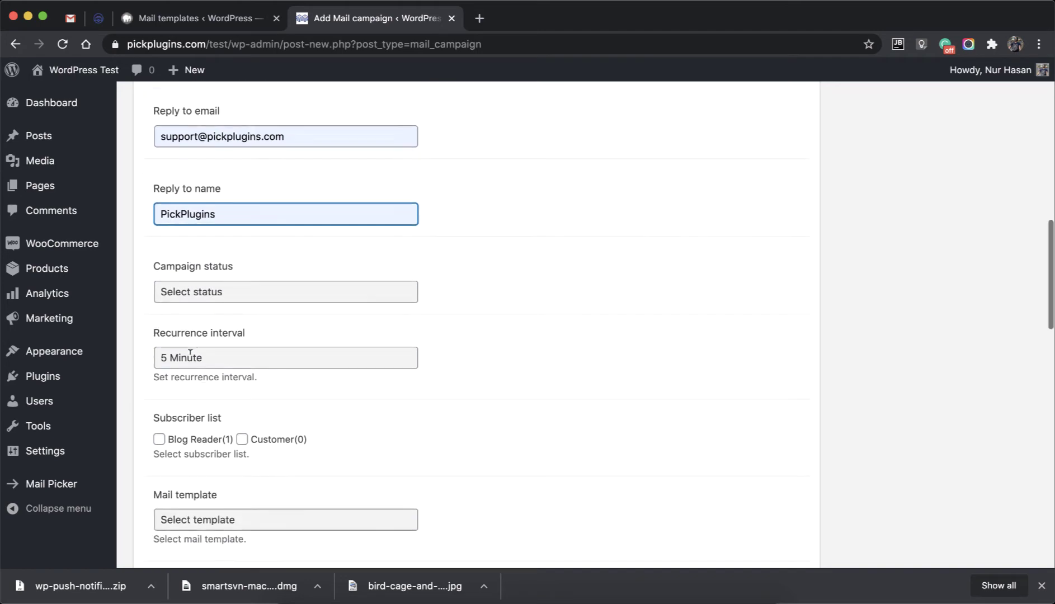
click(228, 295)
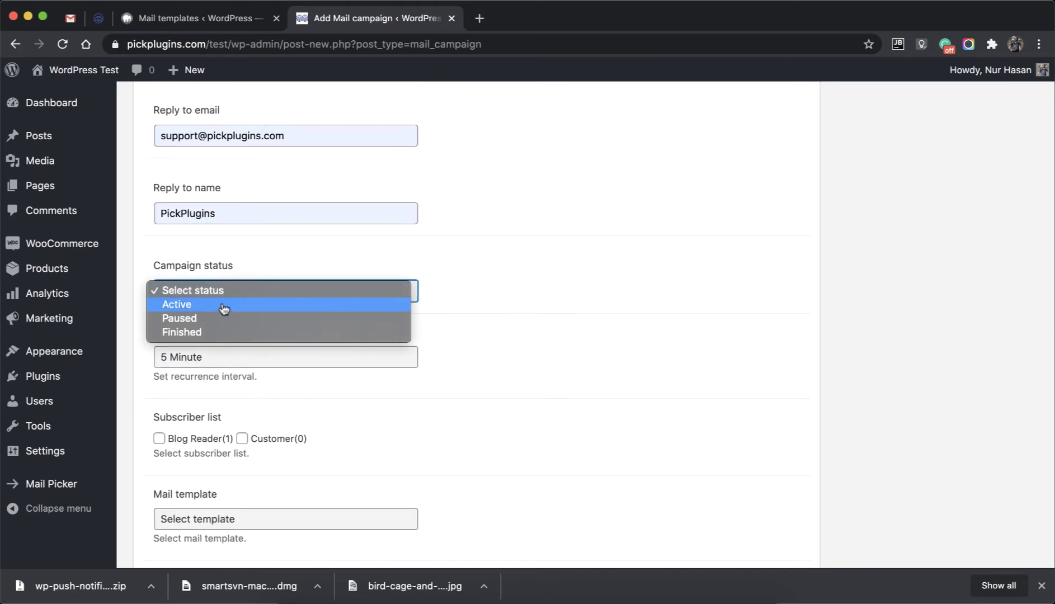
click(213, 307)
scroll(238, 264, down, 2)
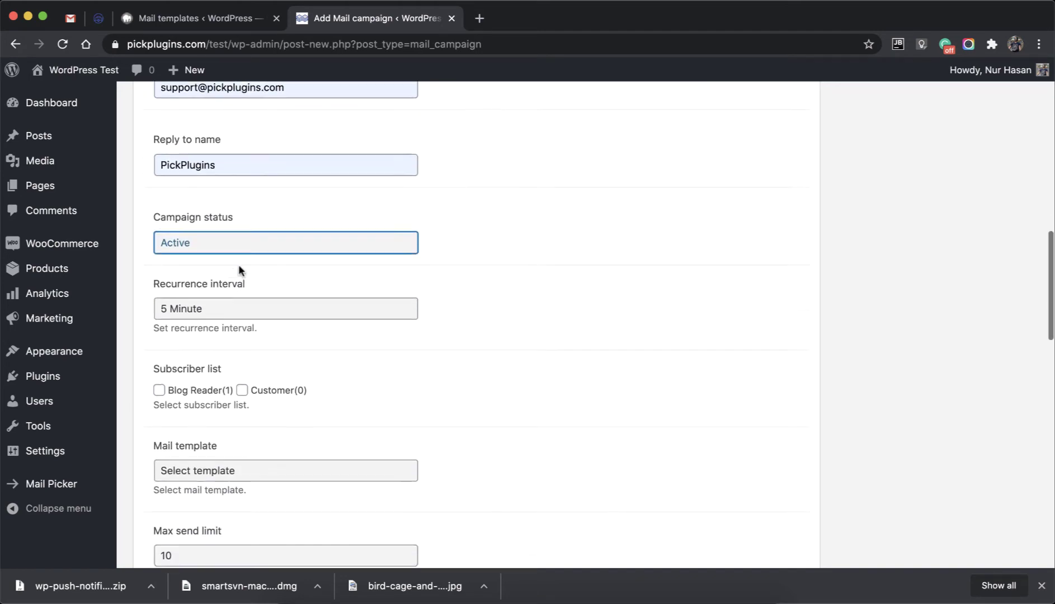
click(221, 278)
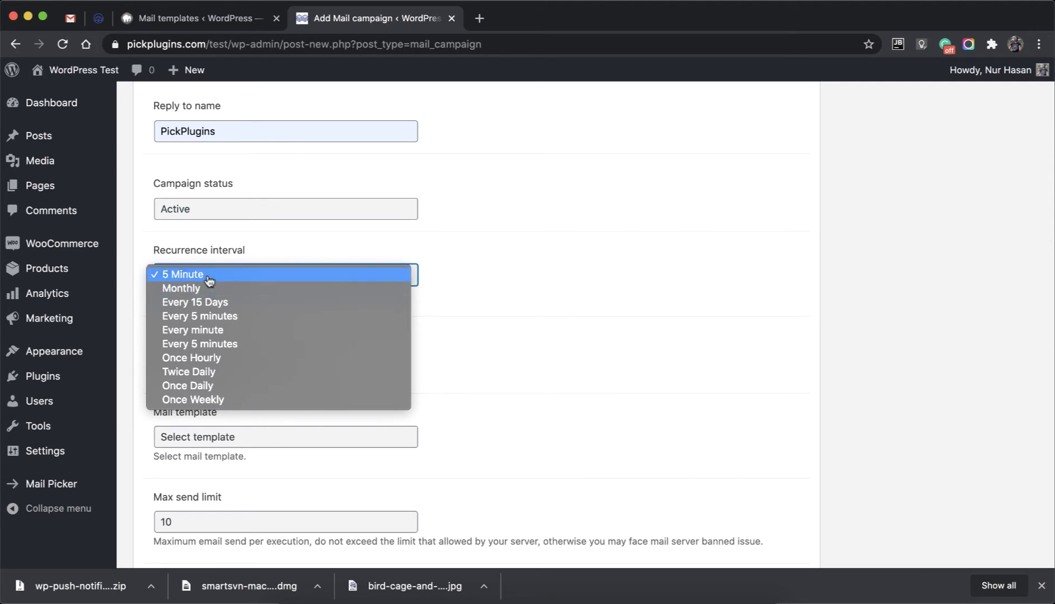
click(218, 334)
Step: Target the Blog Reader subscriber list and choose Promotion Mail as the mail template
scroll(231, 322, down, 3)
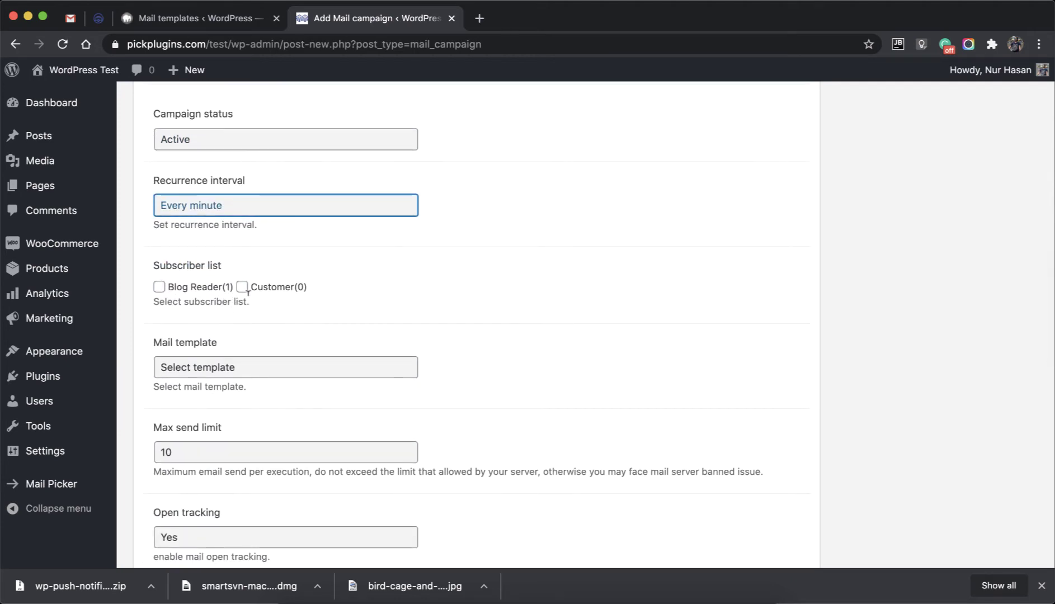
click(197, 289)
scroll(221, 337, down, 5)
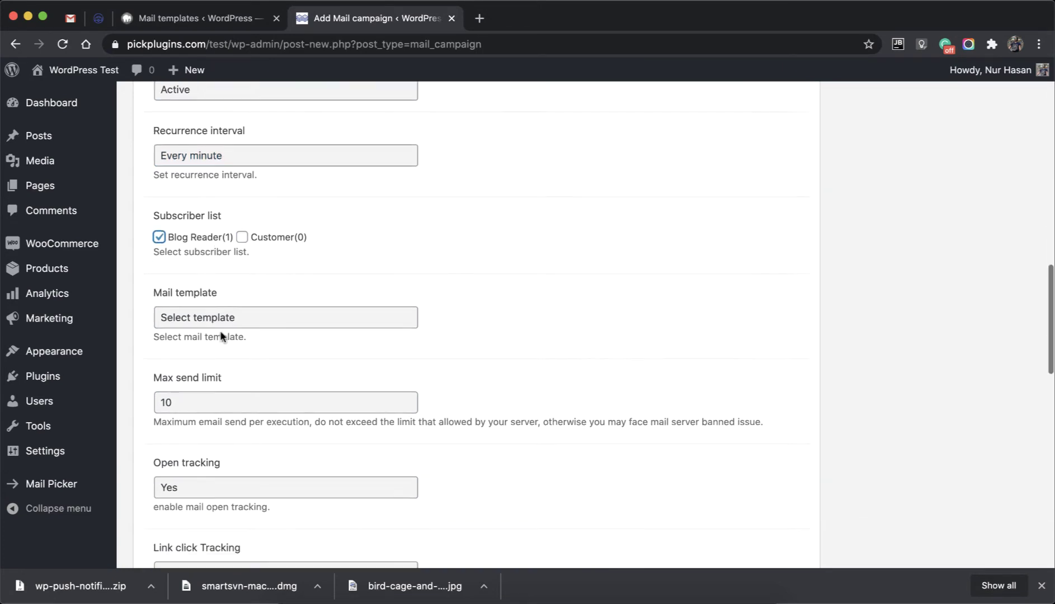
click(206, 252)
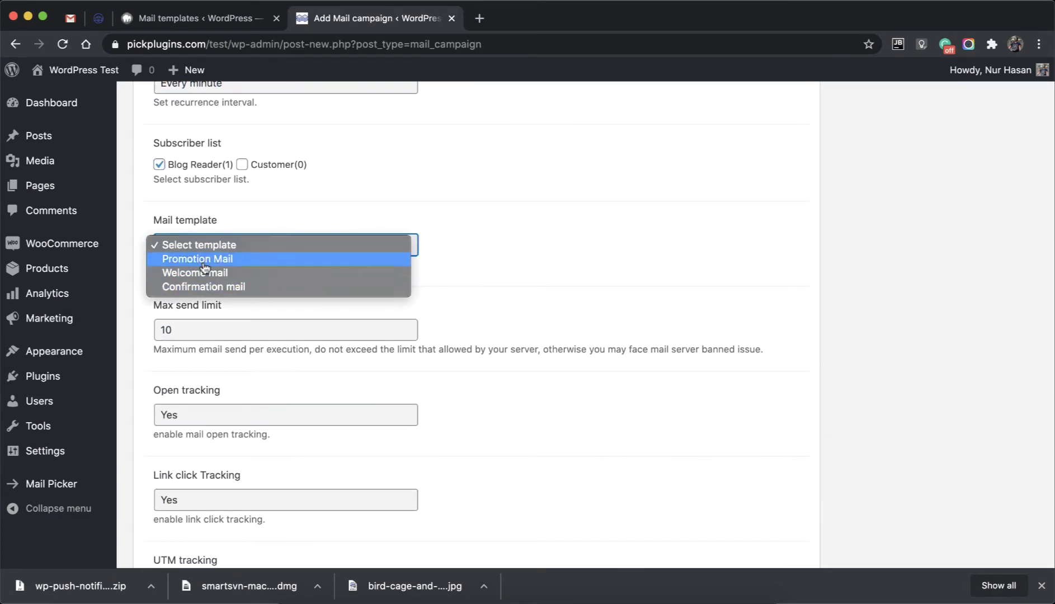
click(208, 260)
Step: Set UTM tracking to No in the campaign's tracking settings
scroll(231, 269, down, 4)
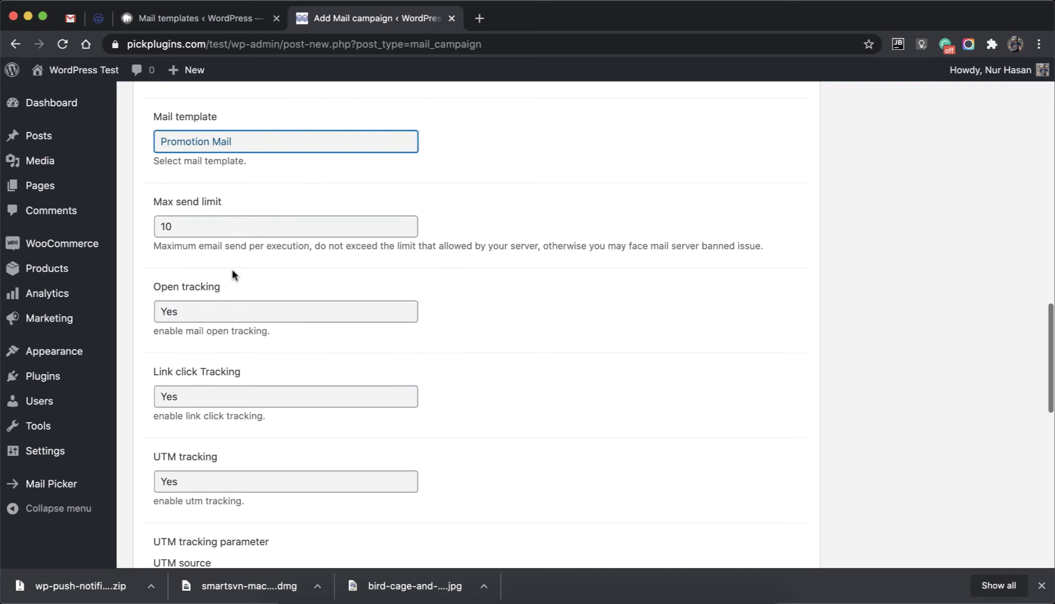
click(204, 225)
scroll(203, 225, down, 2)
scroll(204, 230, down, 2)
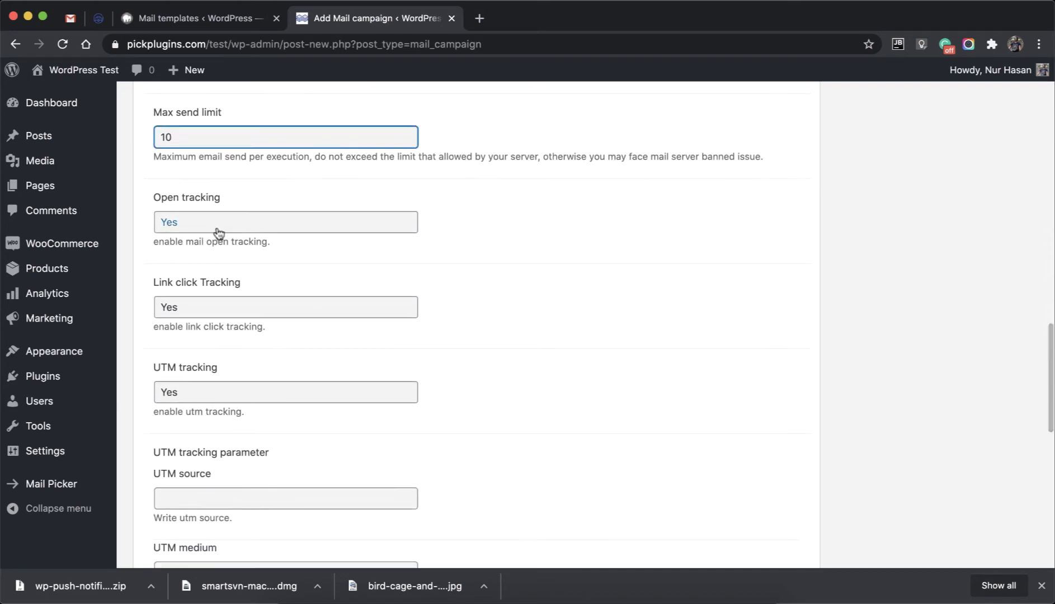
scroll(259, 298, down, 2)
scroll(259, 298, down, 6)
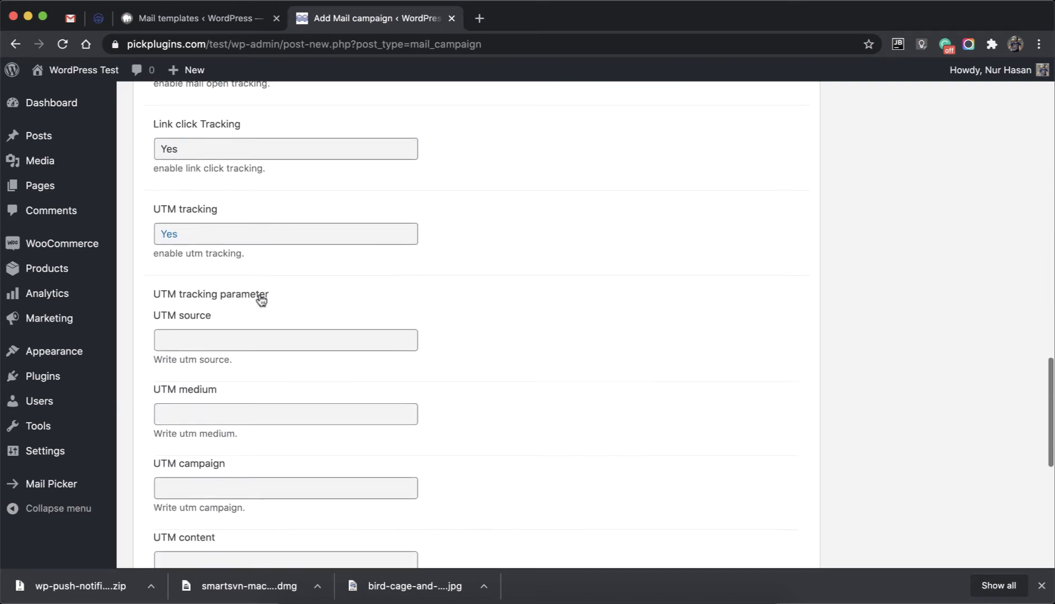
scroll(259, 298, up, 2)
click(228, 274)
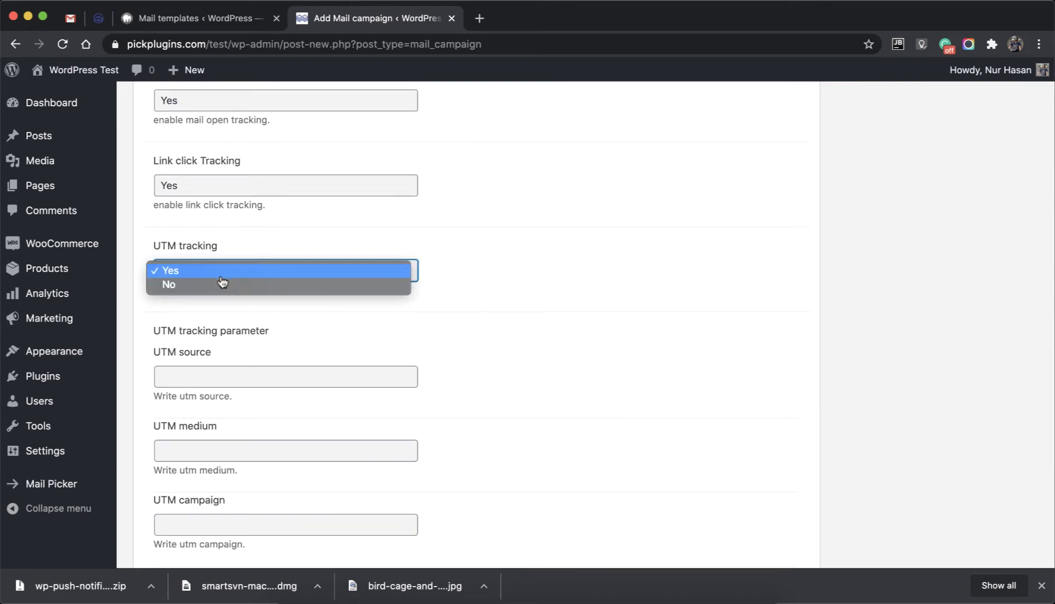
click(217, 285)
scroll(218, 324, down, 6)
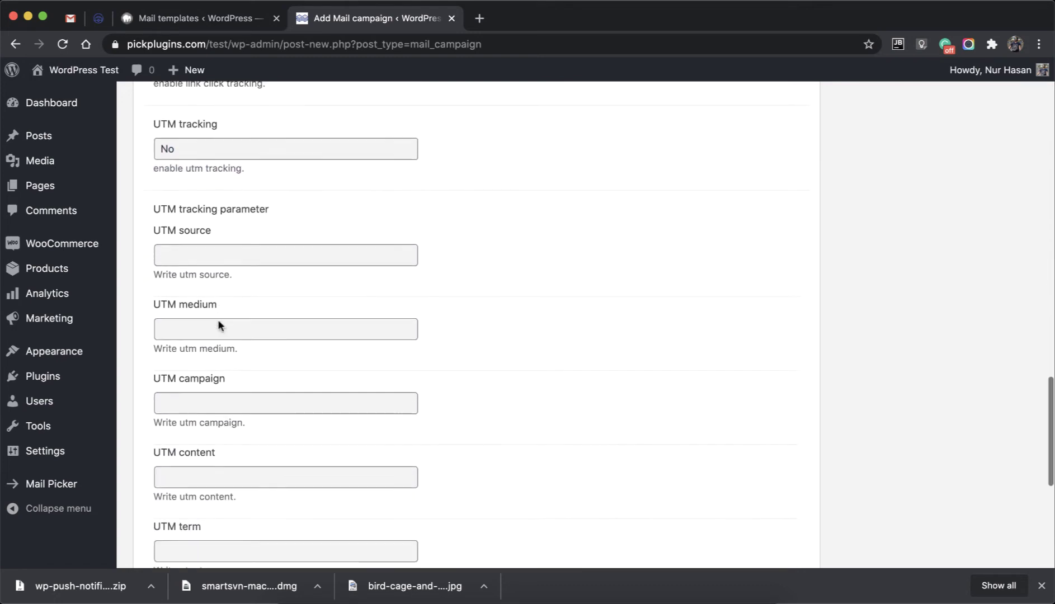
Step: Publish the "test Campaign" mail campaign
scroll(219, 322, up, 15)
scroll(218, 320, up, 10)
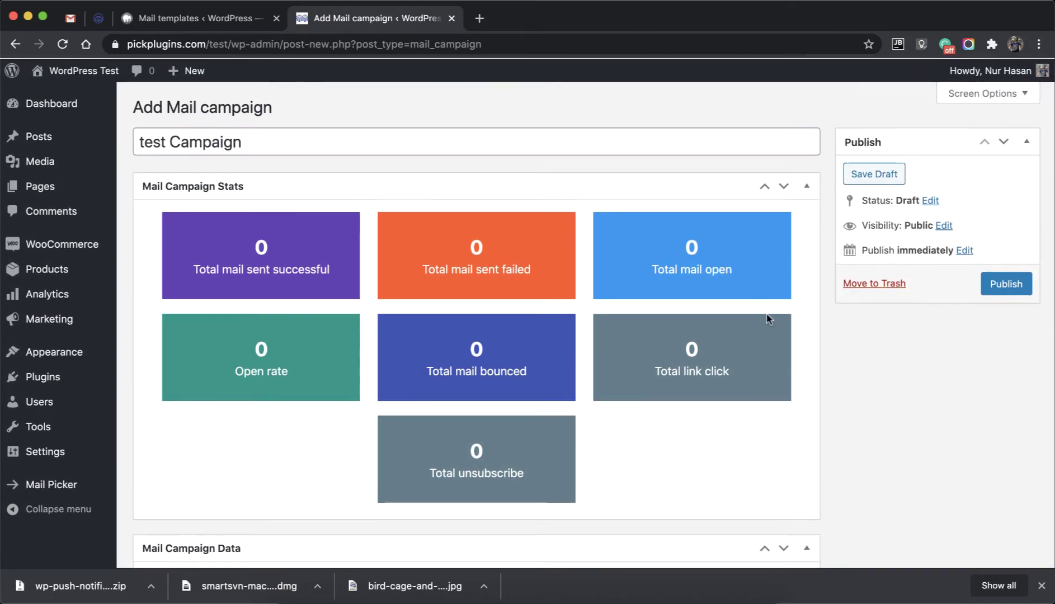
click(1015, 283)
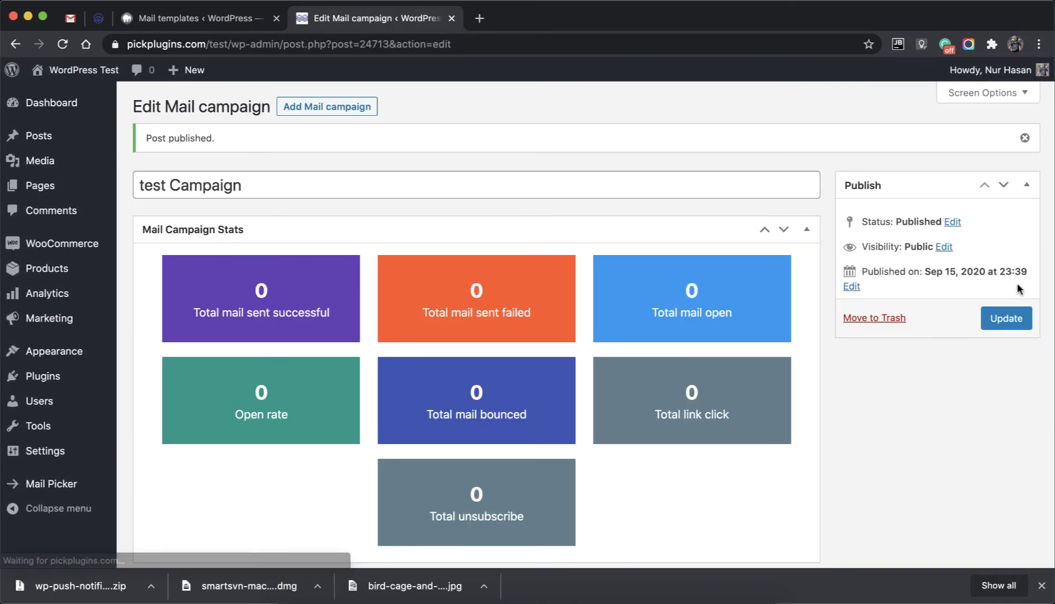
Step: Review the published campaign's data and open the list of mail campaigns
scroll(184, 207, down, 15)
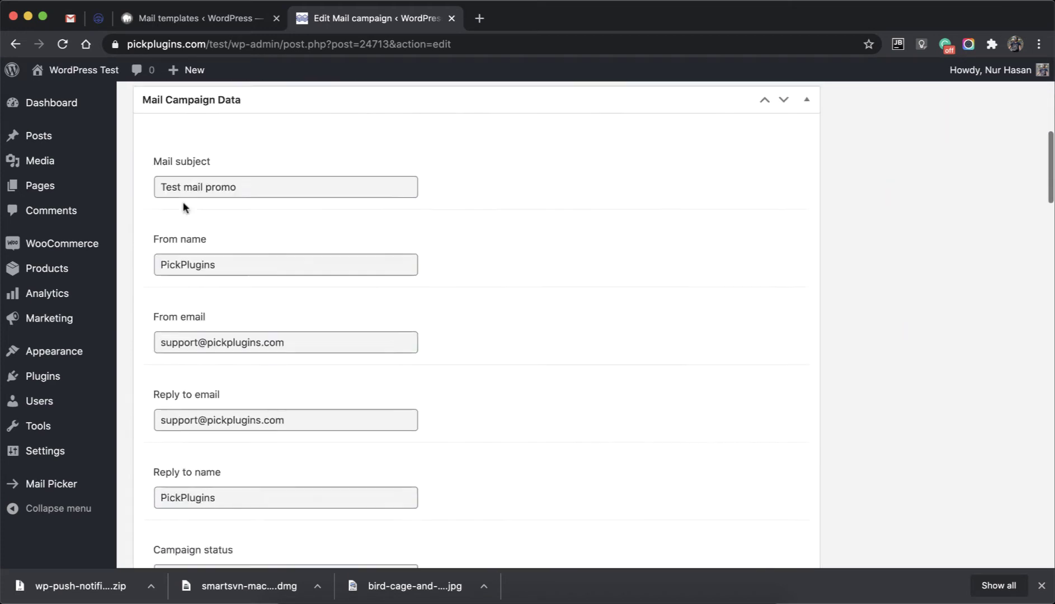
mouse_move(86, 485)
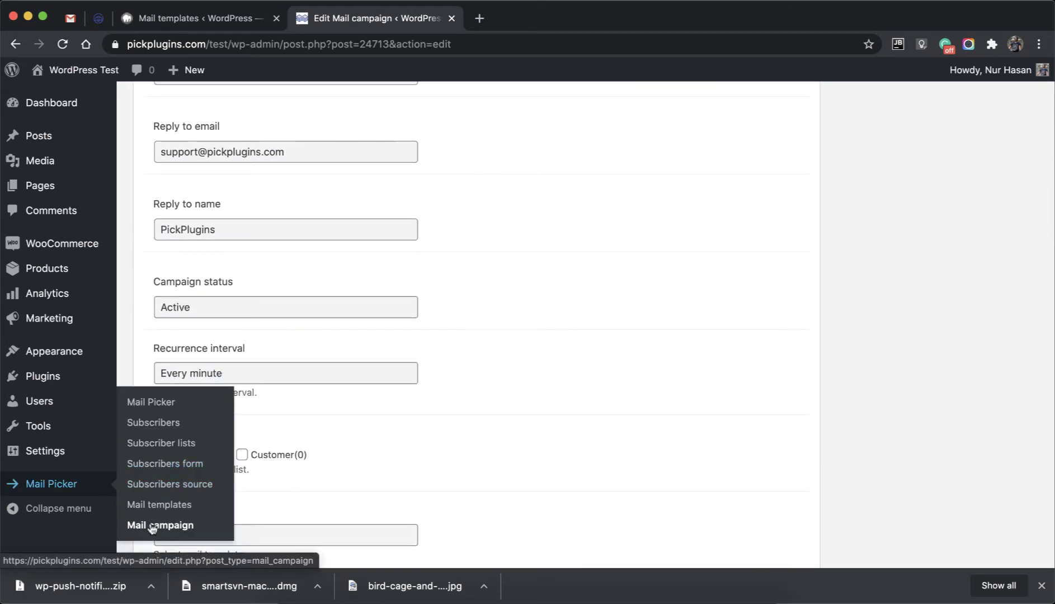
click(148, 525)
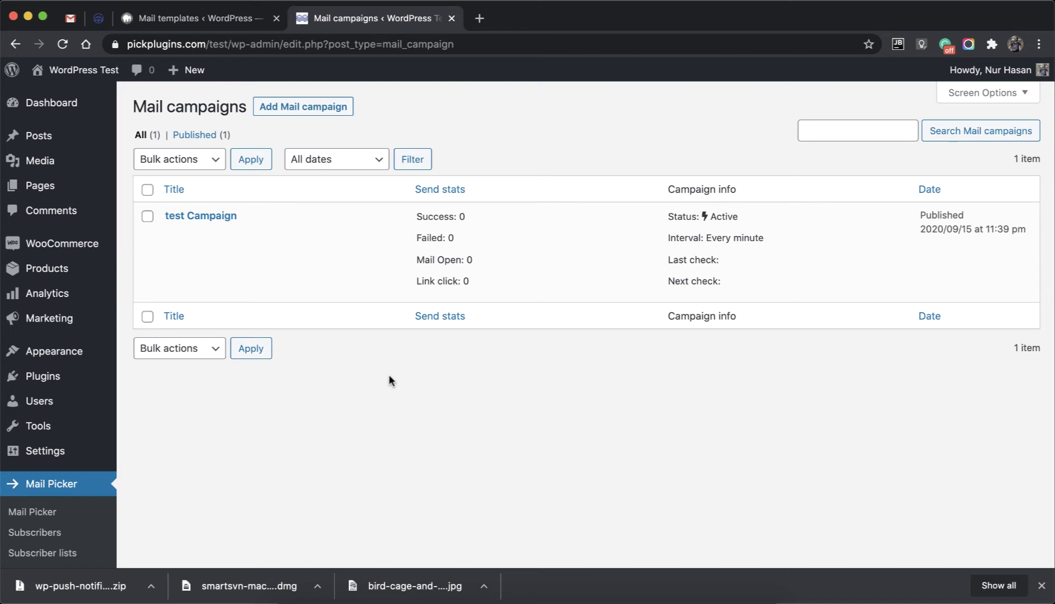
Step: Reload the mail campaigns list to check the send stats and campaign info of "test Campaign"
scroll(205, 443, down, 3)
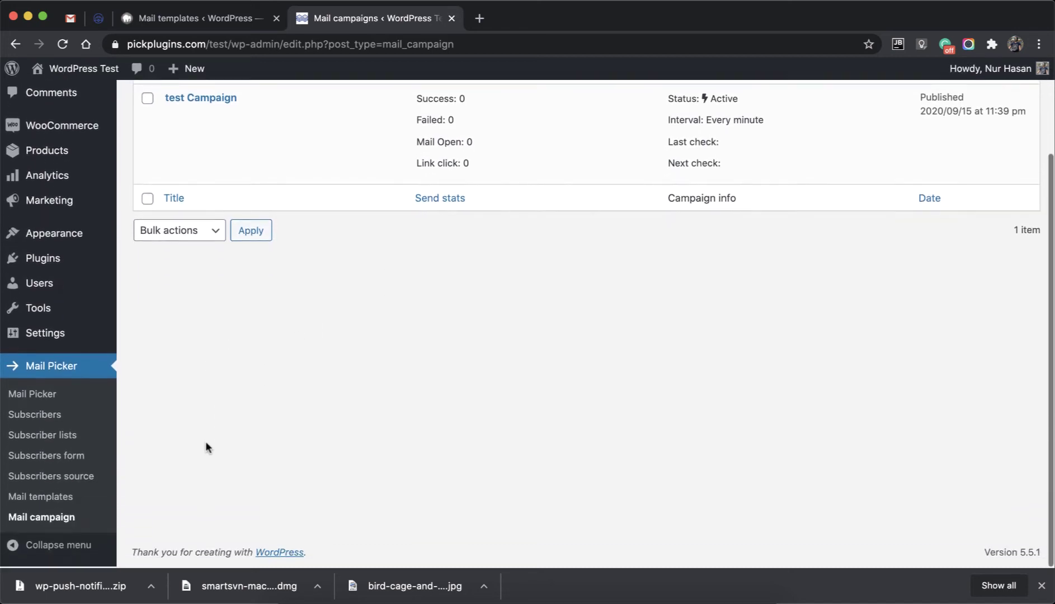
click(68, 520)
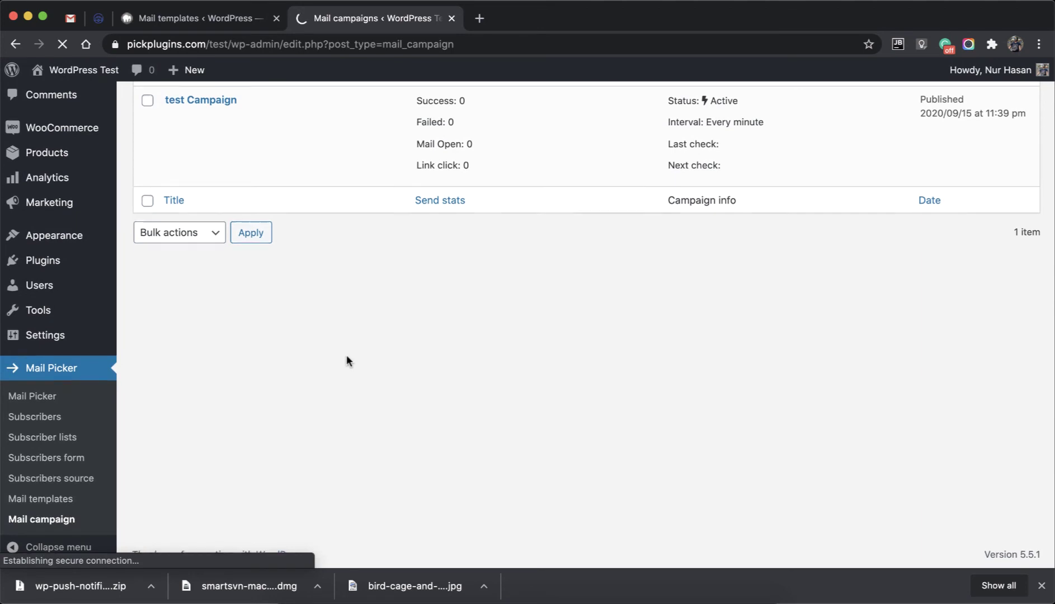
scroll(346, 354, up, 2)
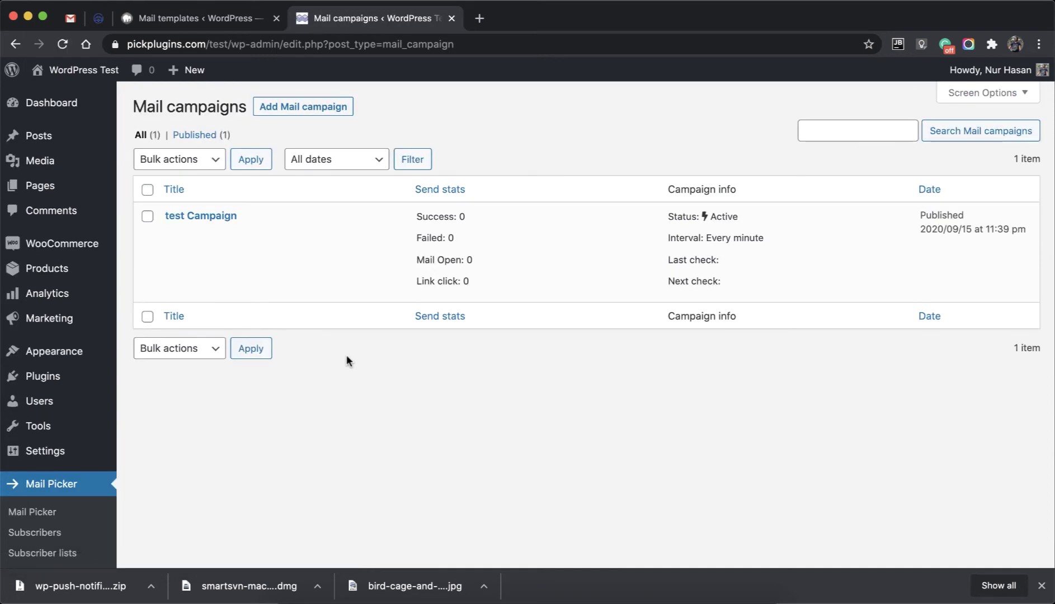
scroll(346, 361, down, 3)
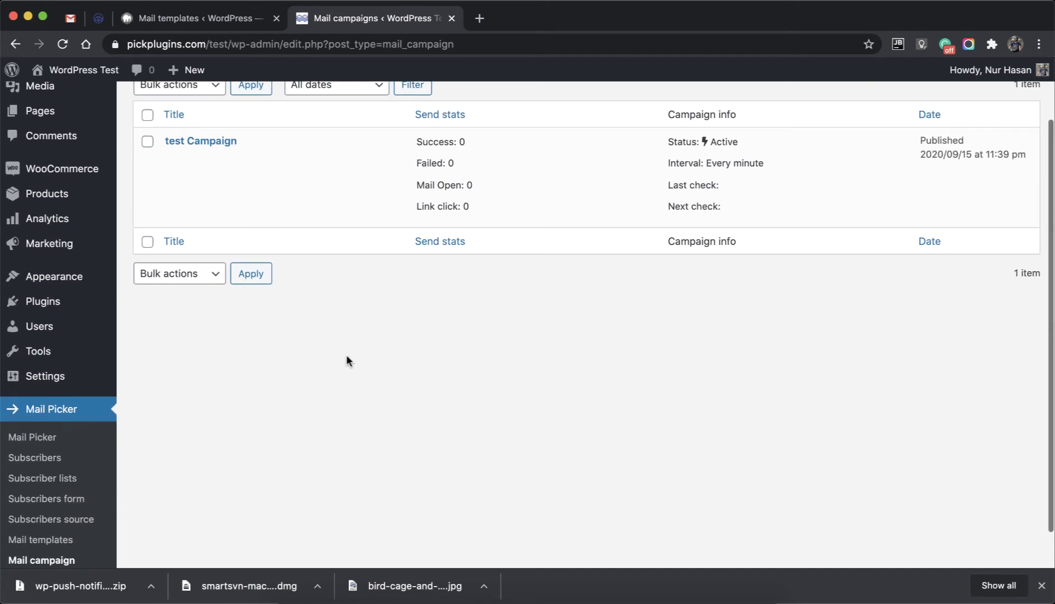
Step: Open the Cron Manager in a separate browser tab and switch to it
mouse_move(80, 326)
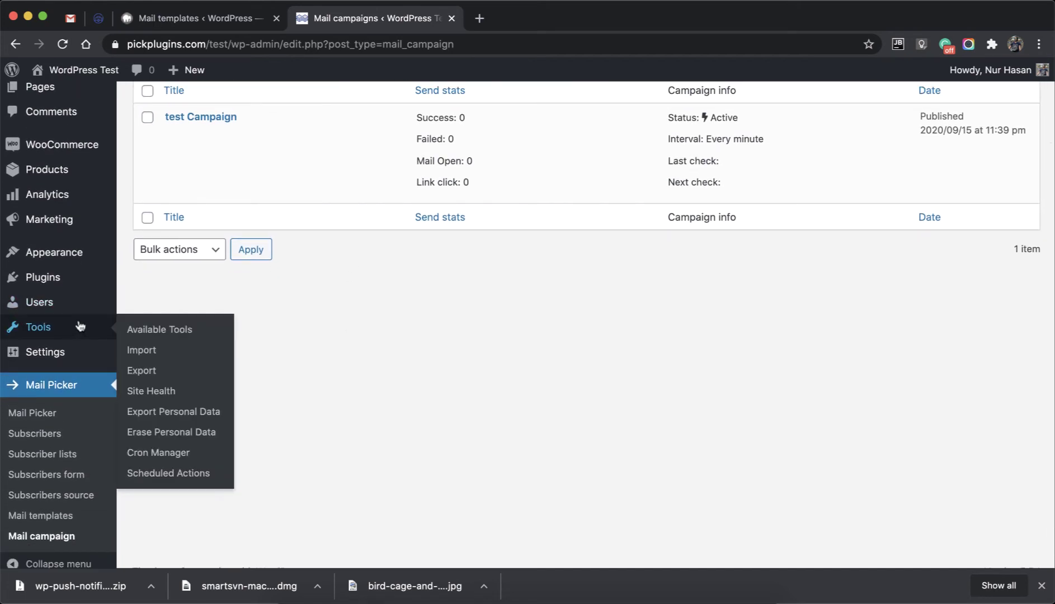
right_click(170, 452)
click(185, 433)
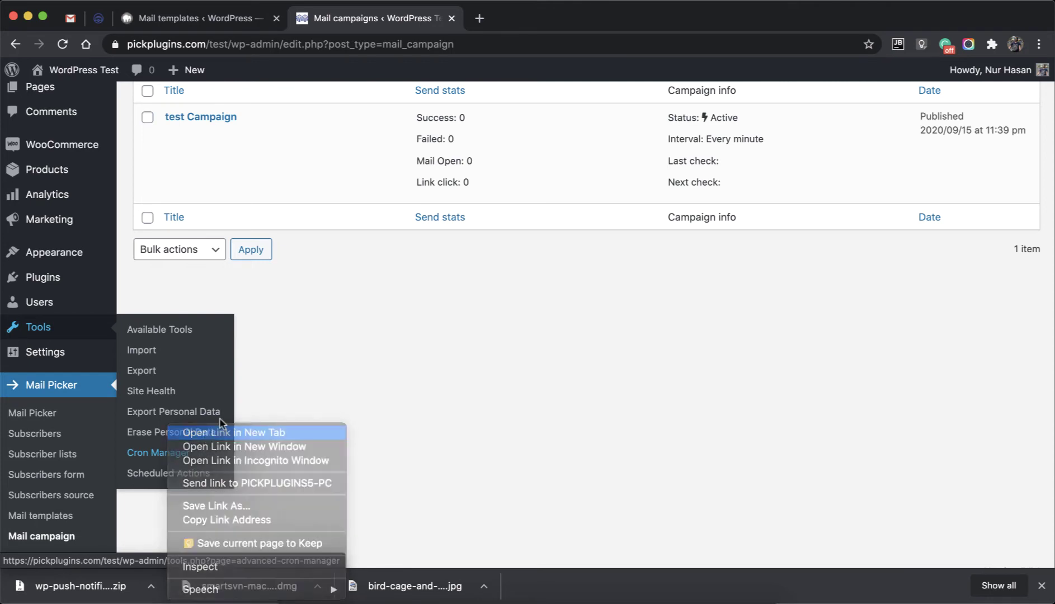
scroll(285, 346, up, 3)
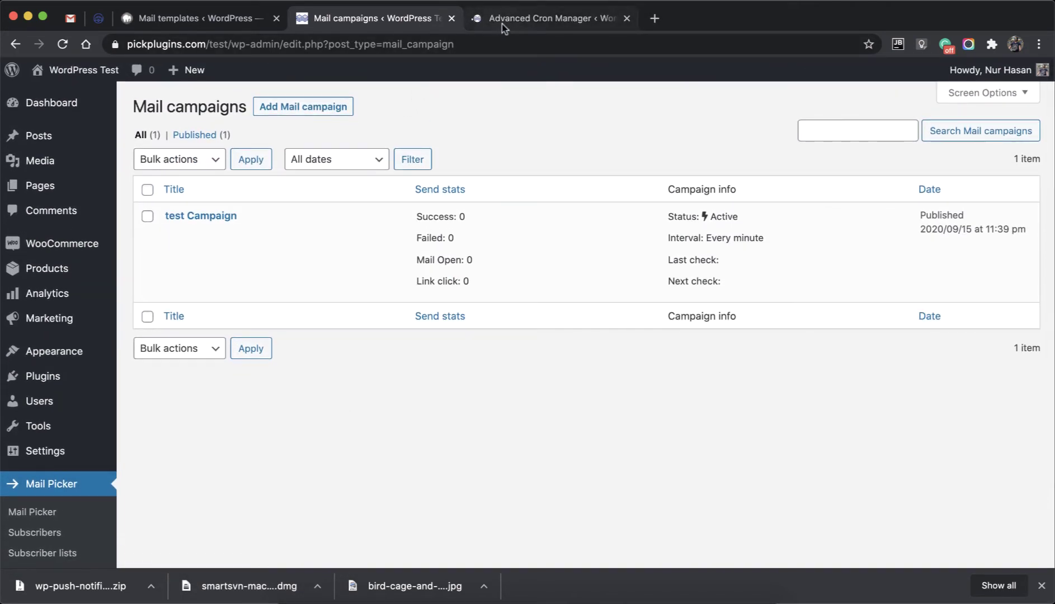
click(506, 18)
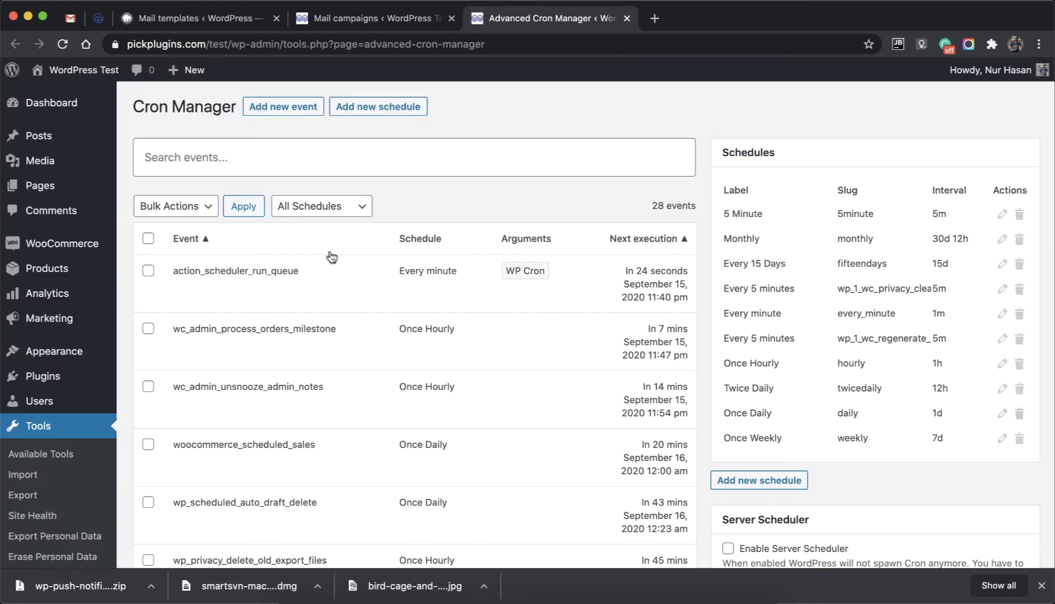
Step: Look through the whole list of scheduled cron events for the Mail Picker events
scroll(330, 256, down, 6)
scroll(329, 256, down, 10)
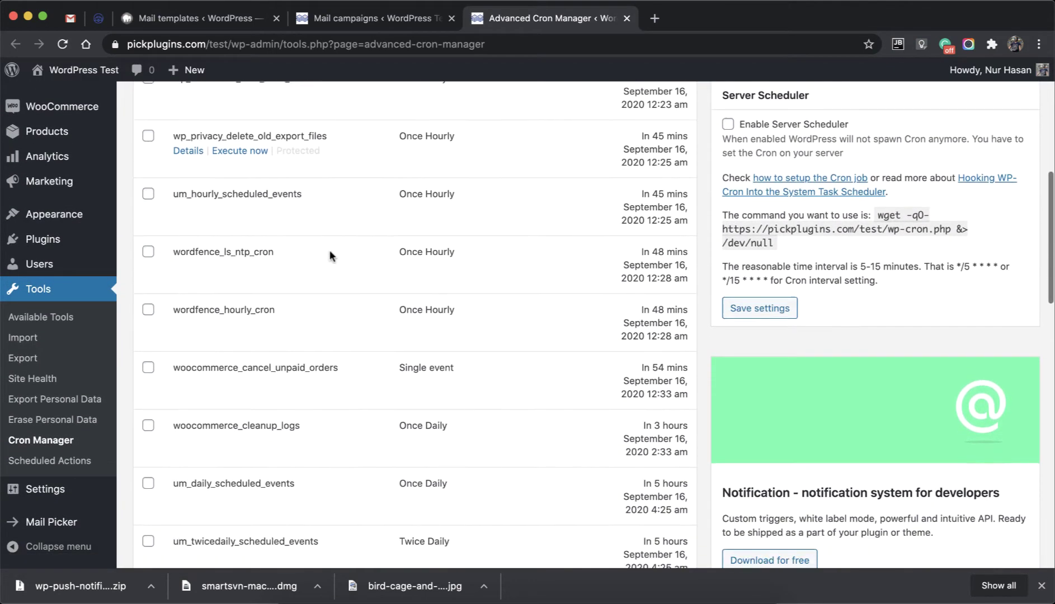
scroll(329, 256, down, 9)
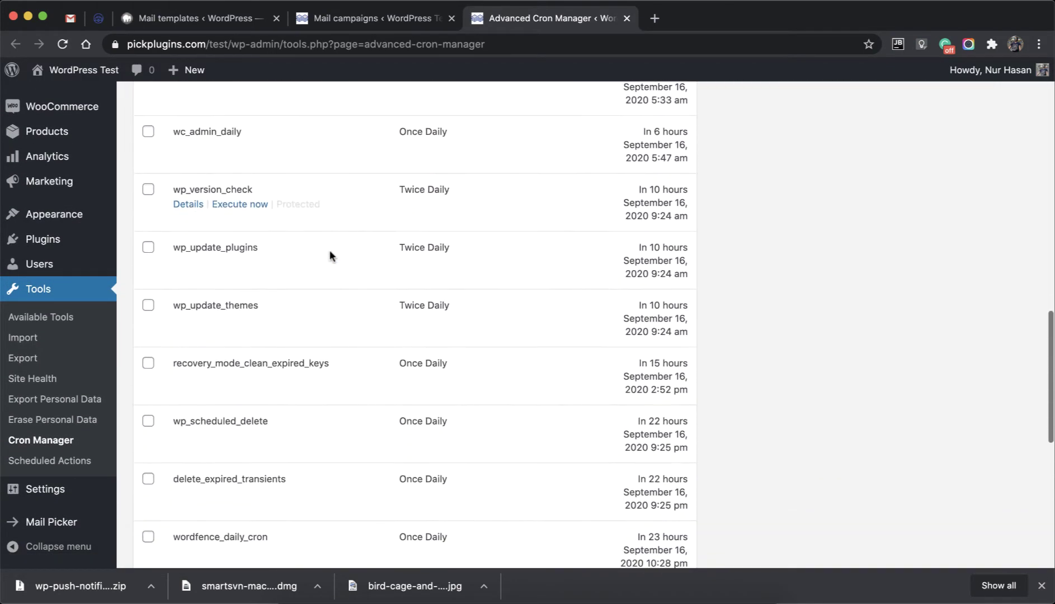
scroll(330, 255, down, 2)
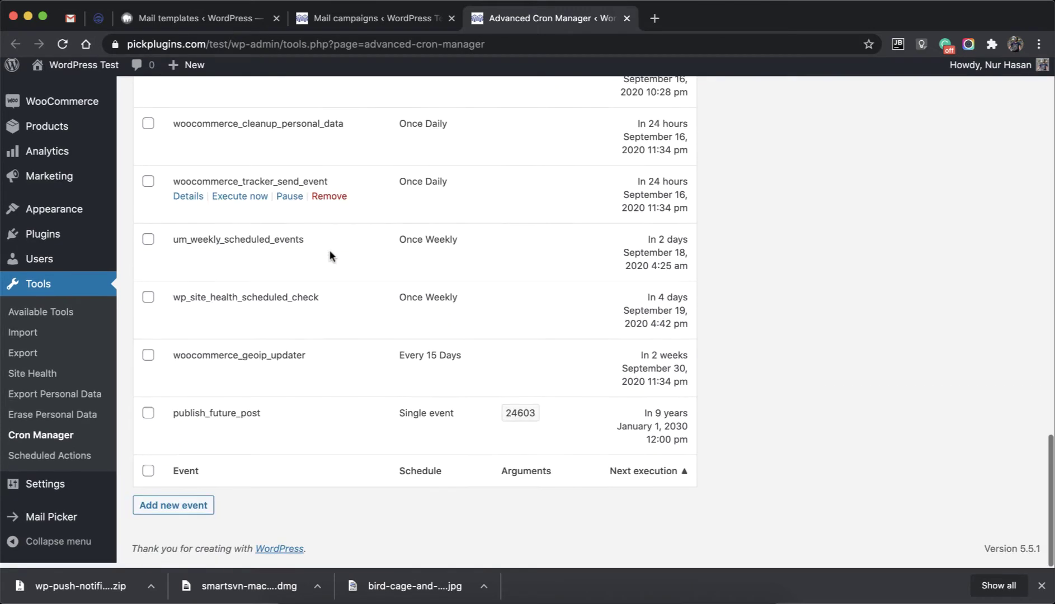
scroll(329, 255, up, 6)
scroll(330, 255, up, 4)
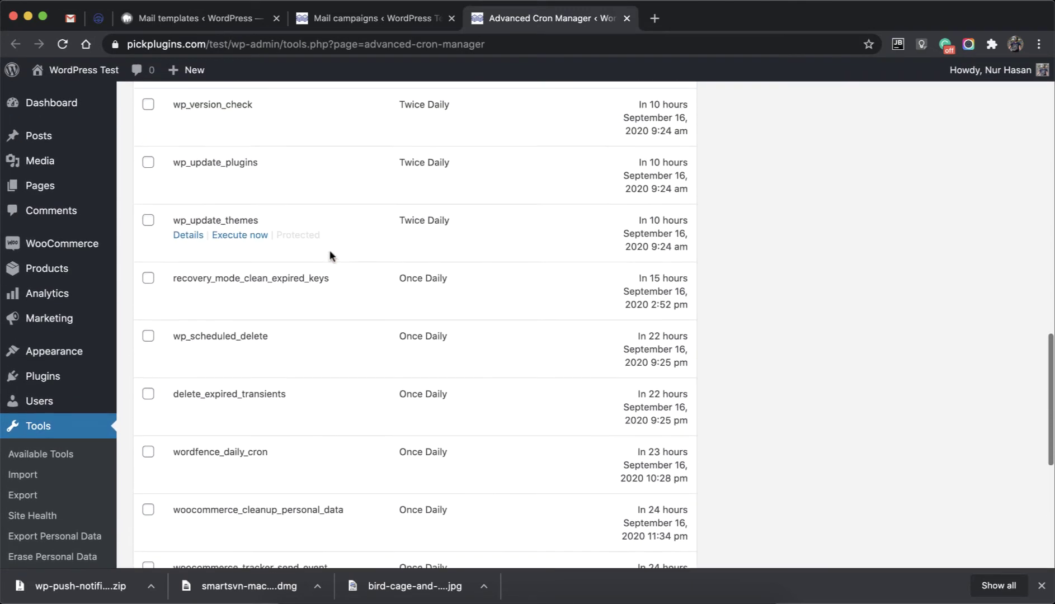
scroll(329, 256, up, 7)
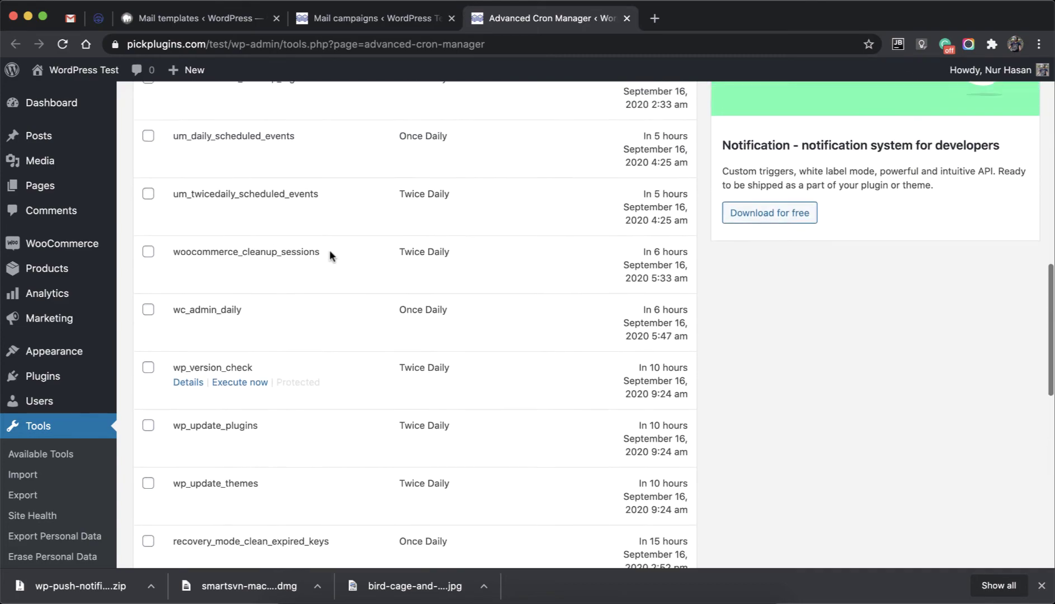
scroll(330, 256, up, 8)
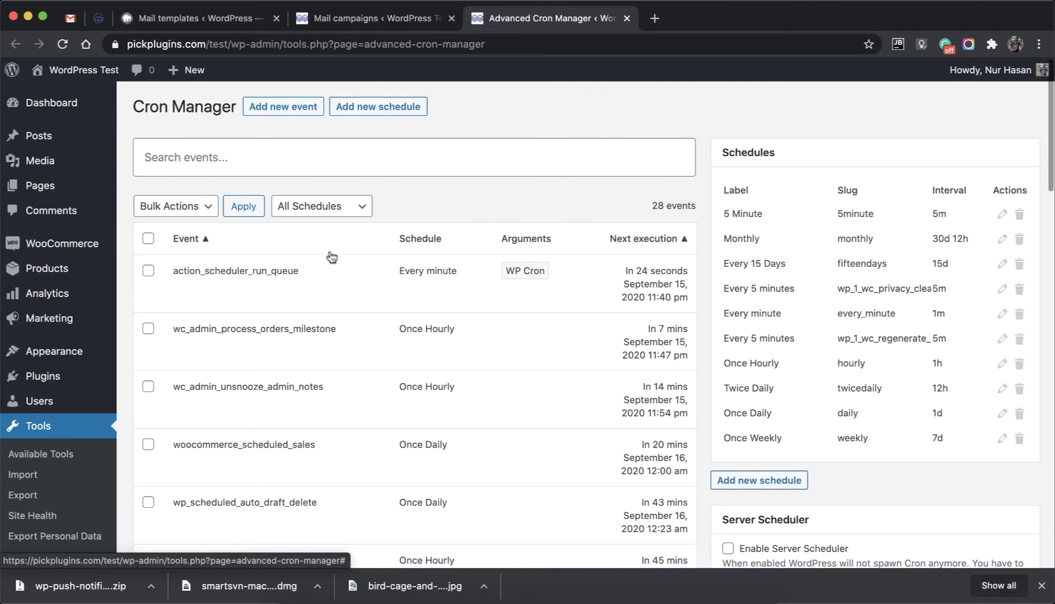
Step: Deactivate the Mail Picker plugin and activate it again
scroll(329, 257, down, 7)
click(63, 234)
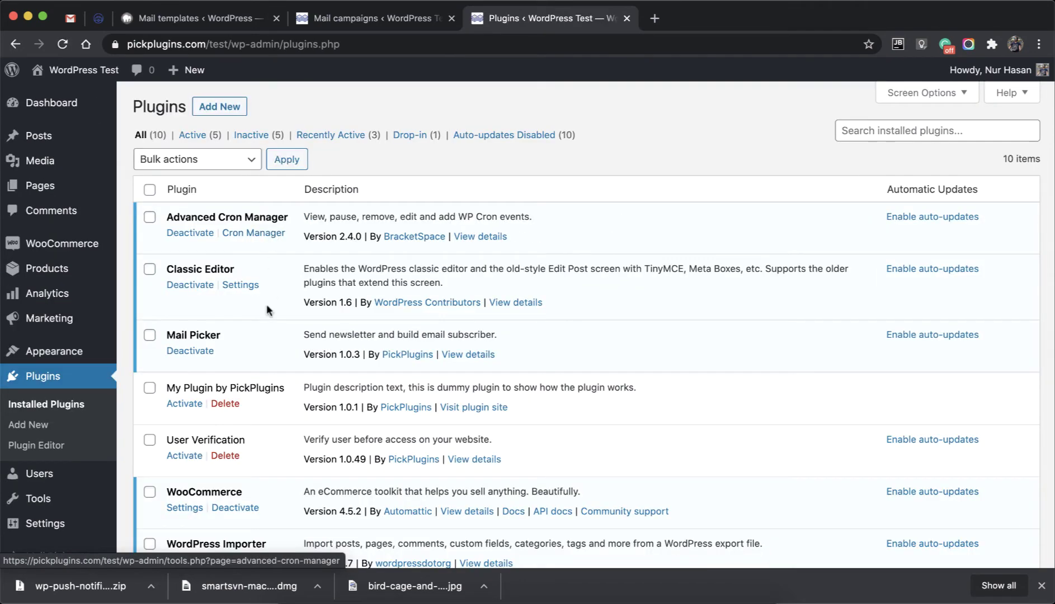
scroll(266, 304, down, 3)
click(202, 267)
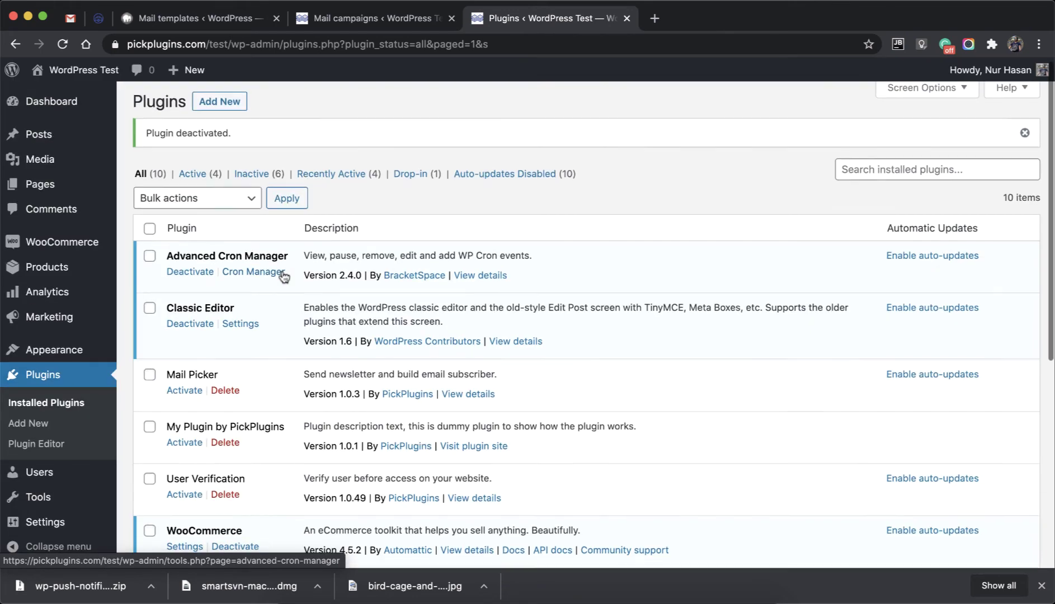
scroll(283, 276, down, 3)
click(189, 321)
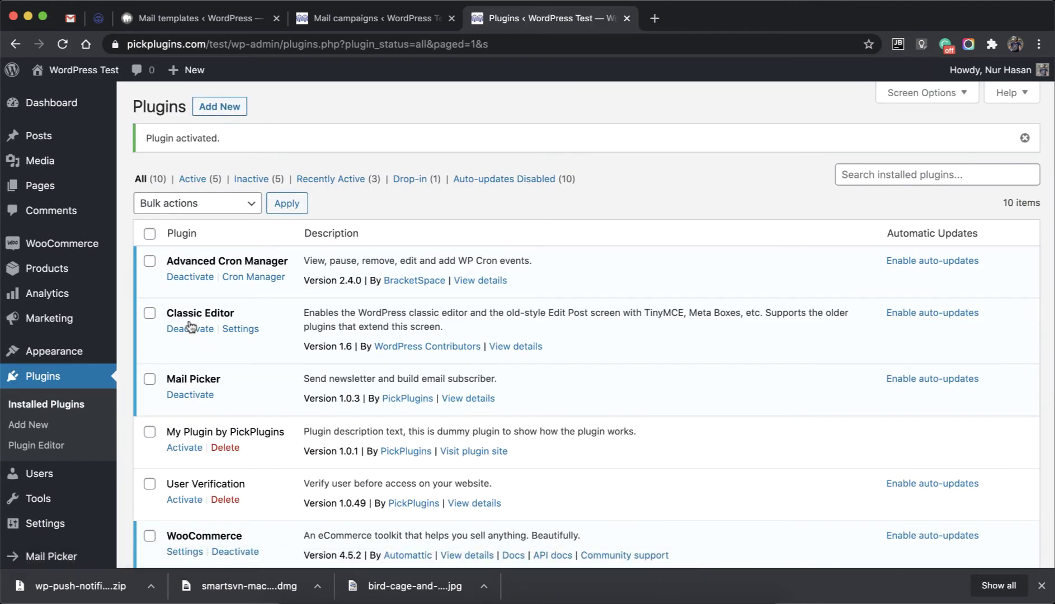
Step: Check the Mail Picker events in the Cron Manager, and reload the mail campaigns list to check the send stats of "test Campaign"
click(237, 282)
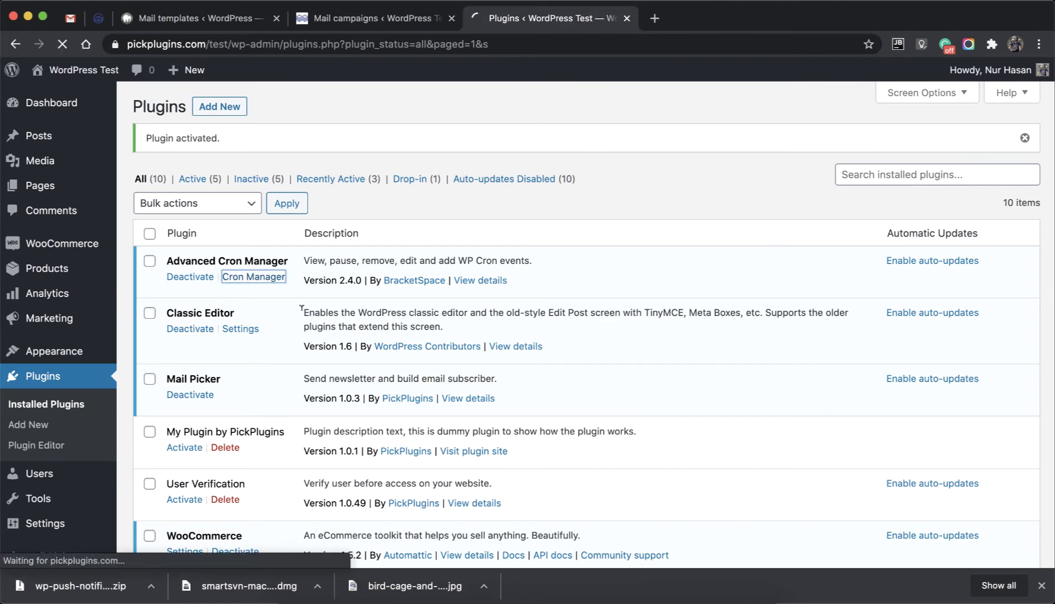
scroll(291, 295, down, 3)
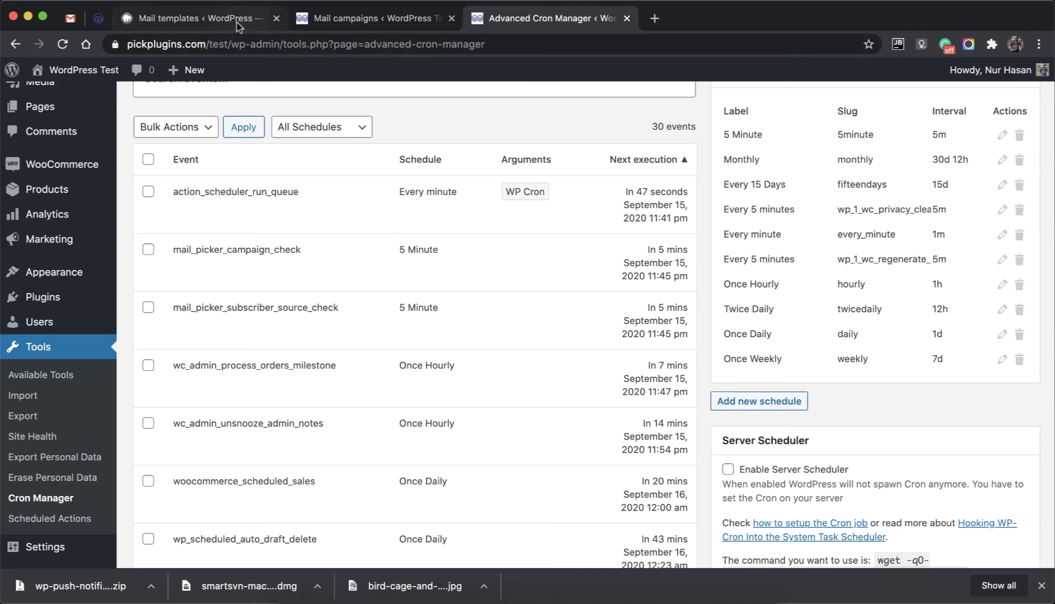
click(319, 23)
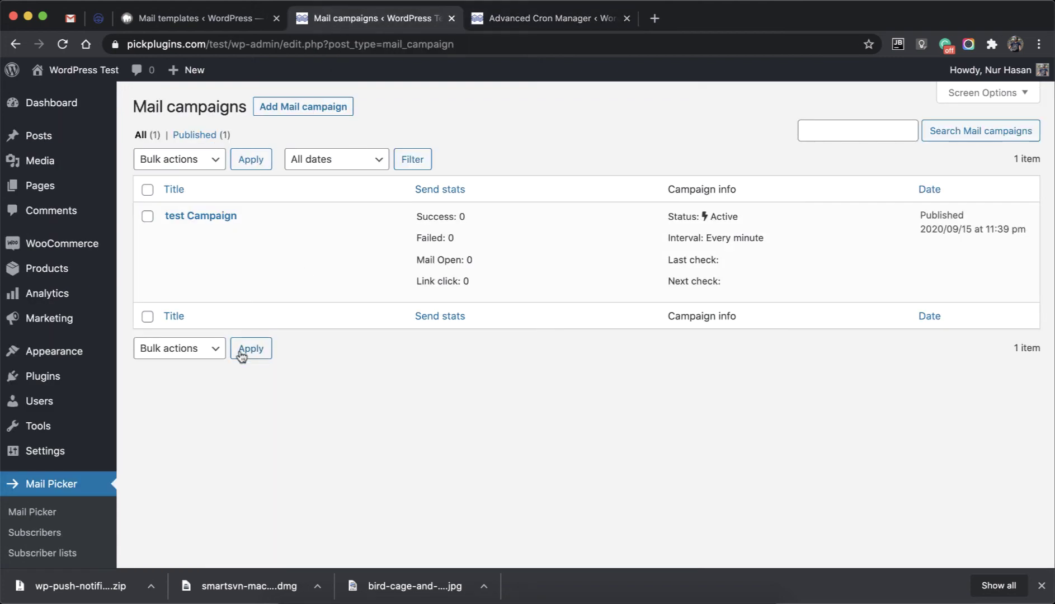
scroll(240, 350, down, 3)
click(45, 527)
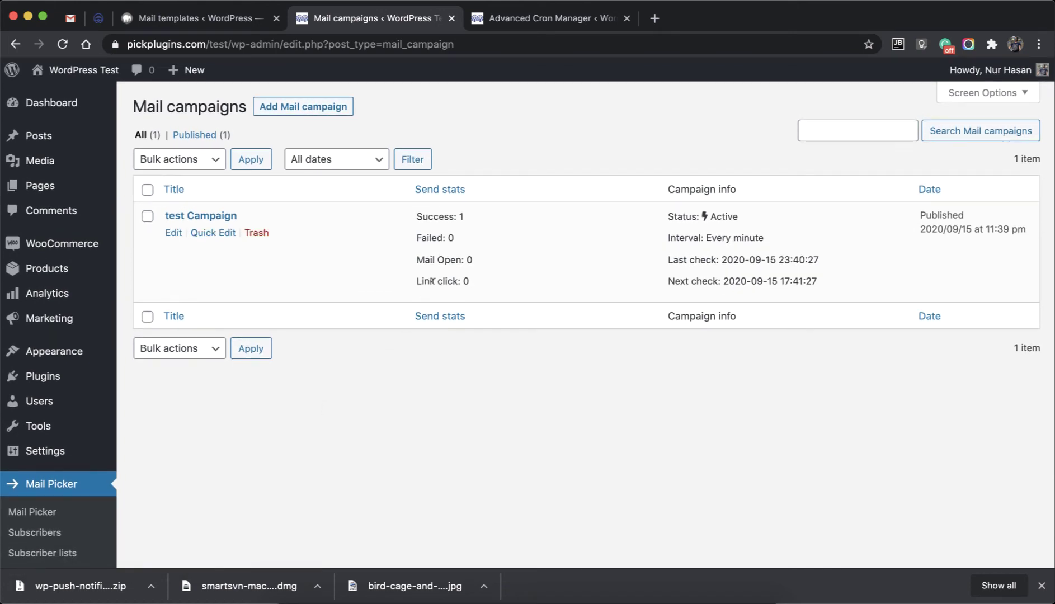
Step: Open the received "Test mail promo" email in Gmail and reload the mail campaigns list to check the campaign's Mail Open stat
click(71, 20)
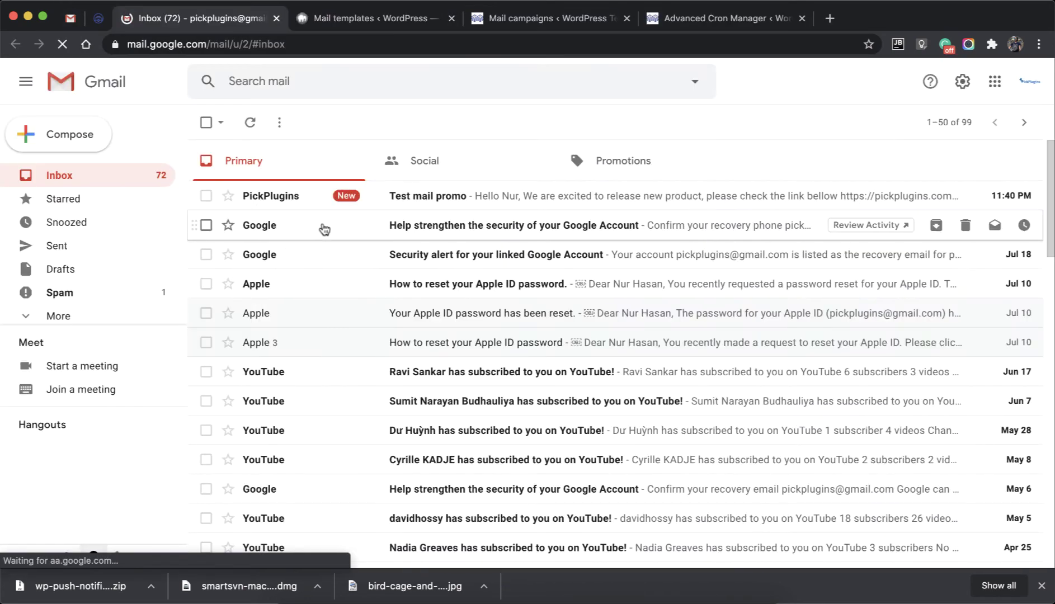
click(417, 201)
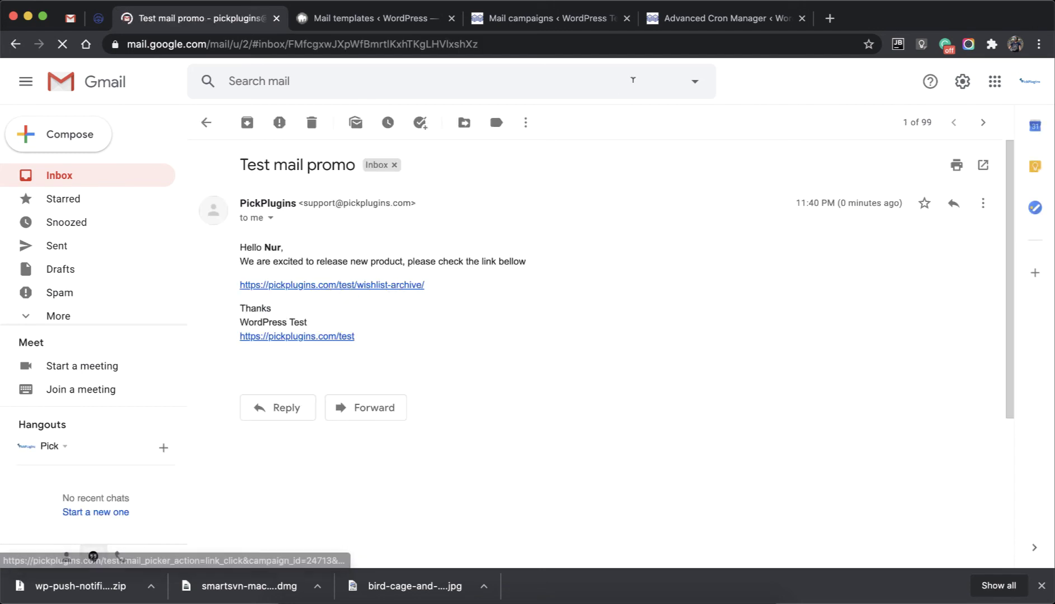
click(560, 20)
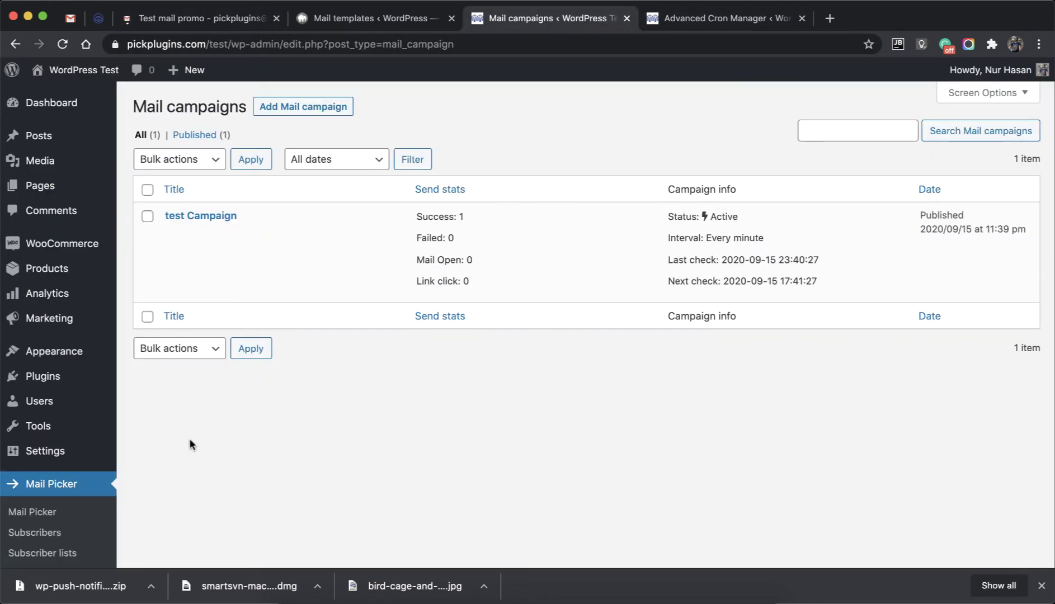
scroll(61, 537, down, 3)
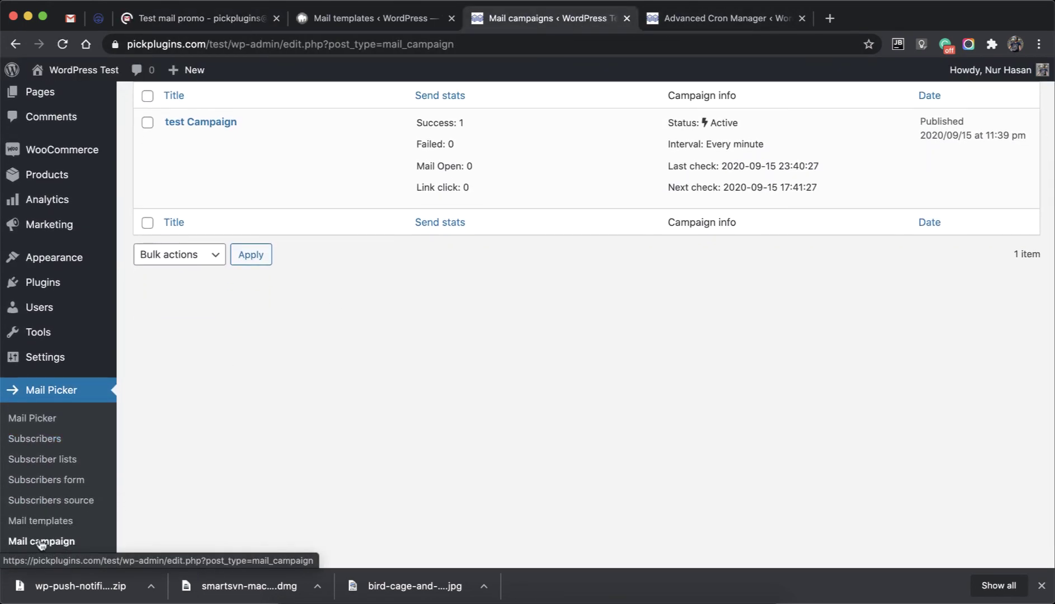
click(40, 541)
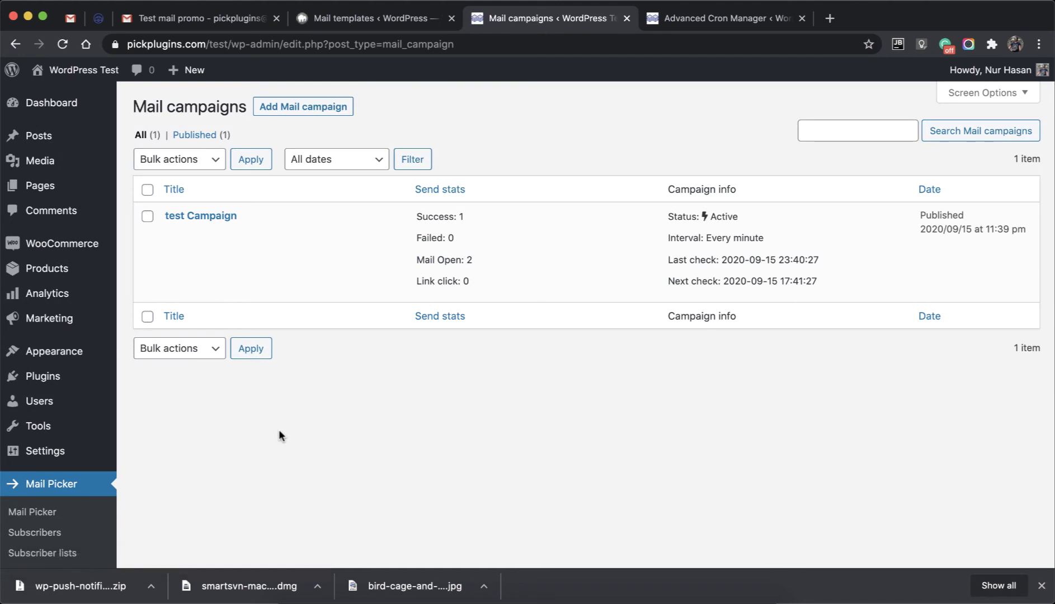
drag(449, 257, 478, 257)
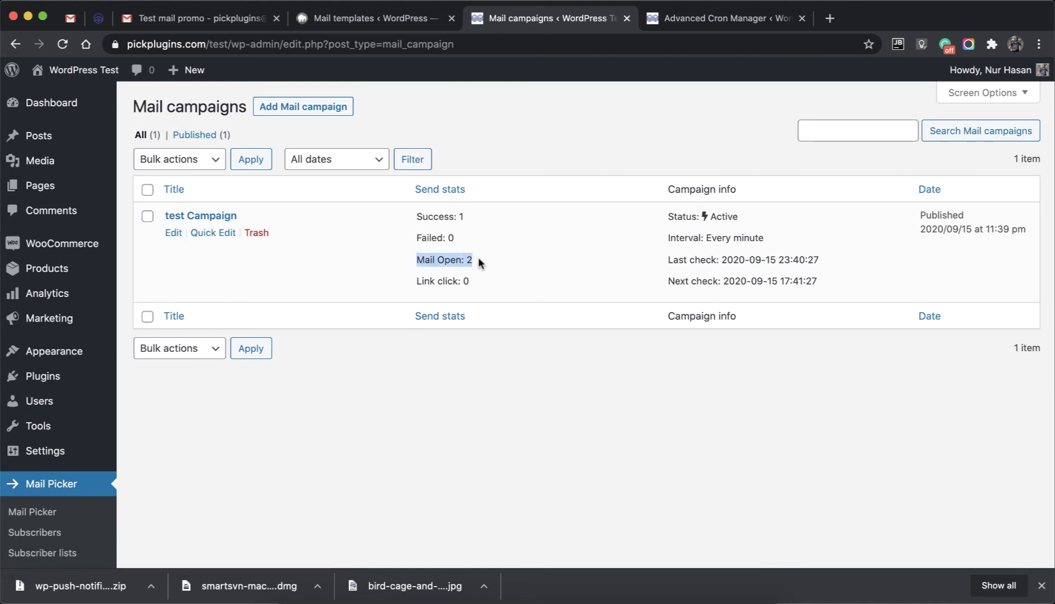
click(436, 358)
Step: Follow the wishlist-archive link in the "Test mail promo" email and reload the mail campaigns list to check the Link click stat
click(204, 18)
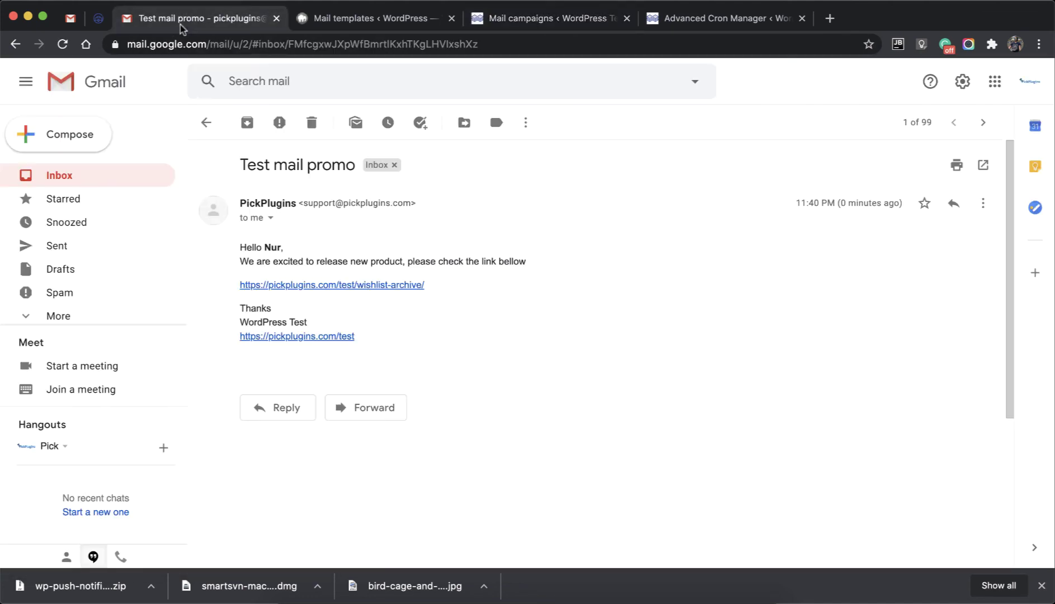
click(325, 286)
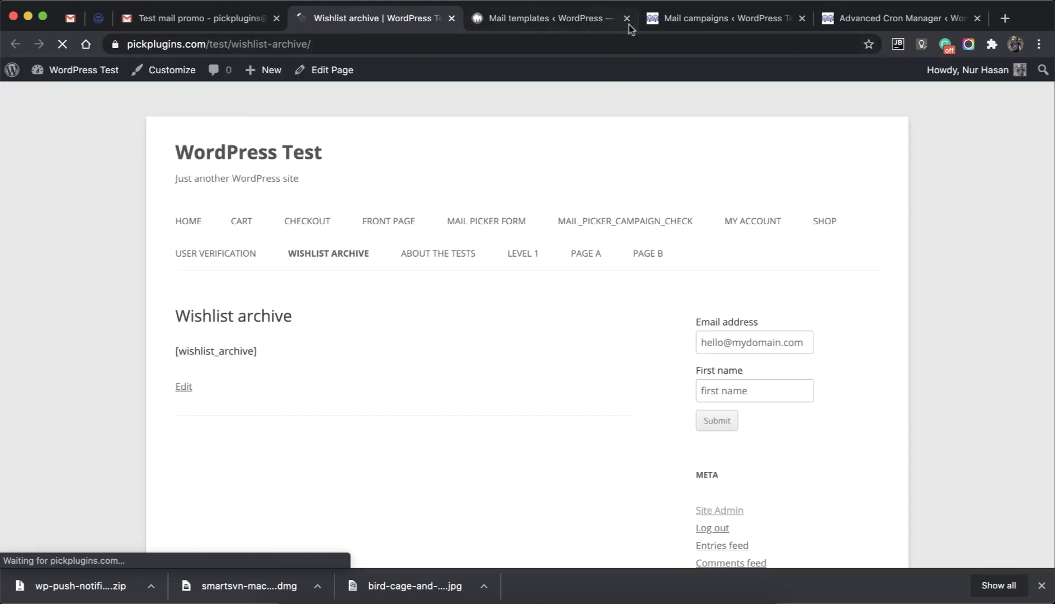
click(660, 19)
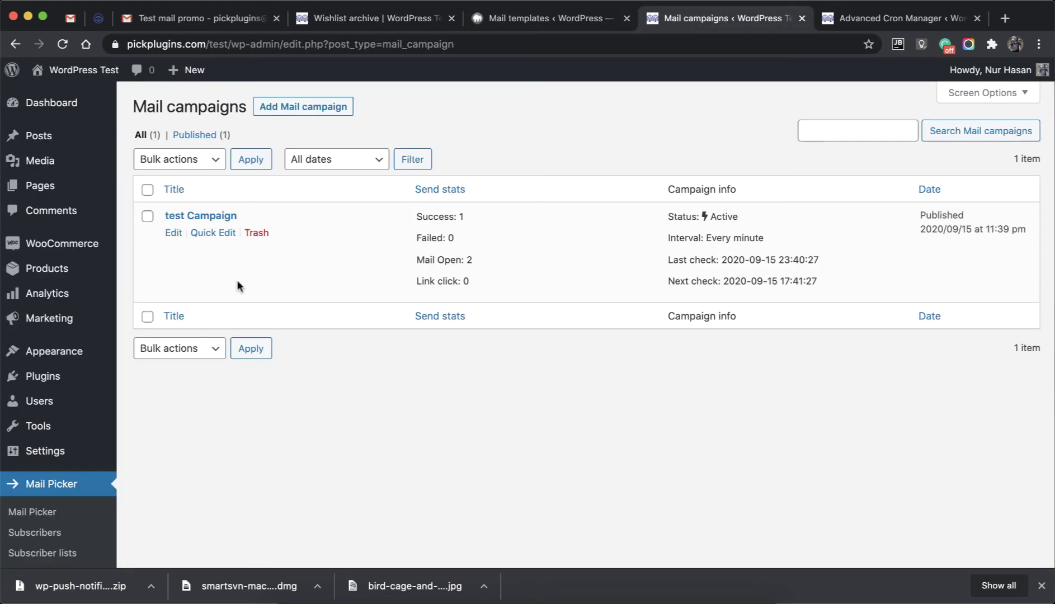
scroll(62, 539, down, 4)
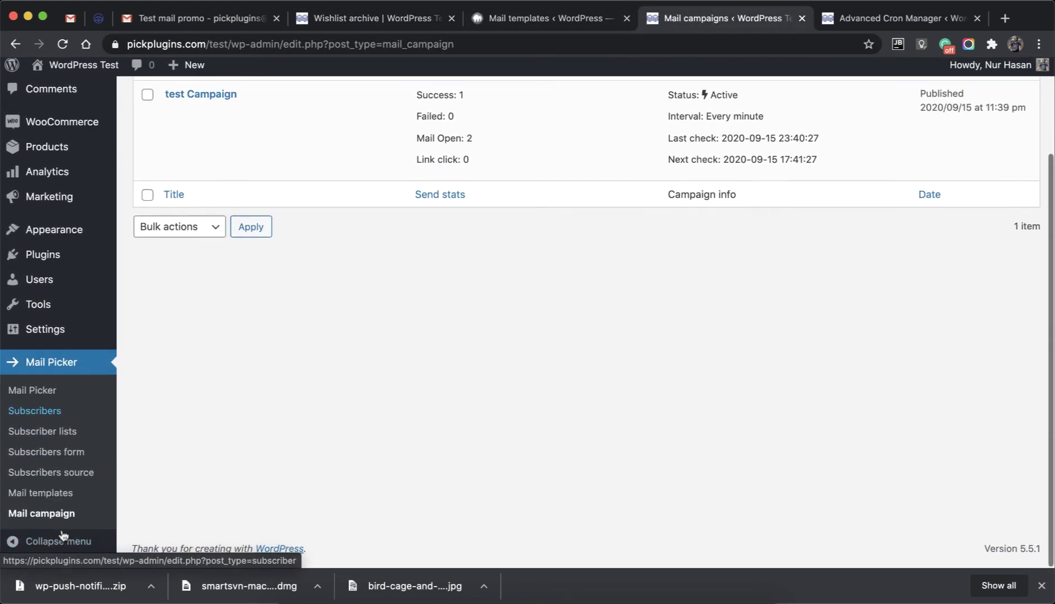
click(36, 519)
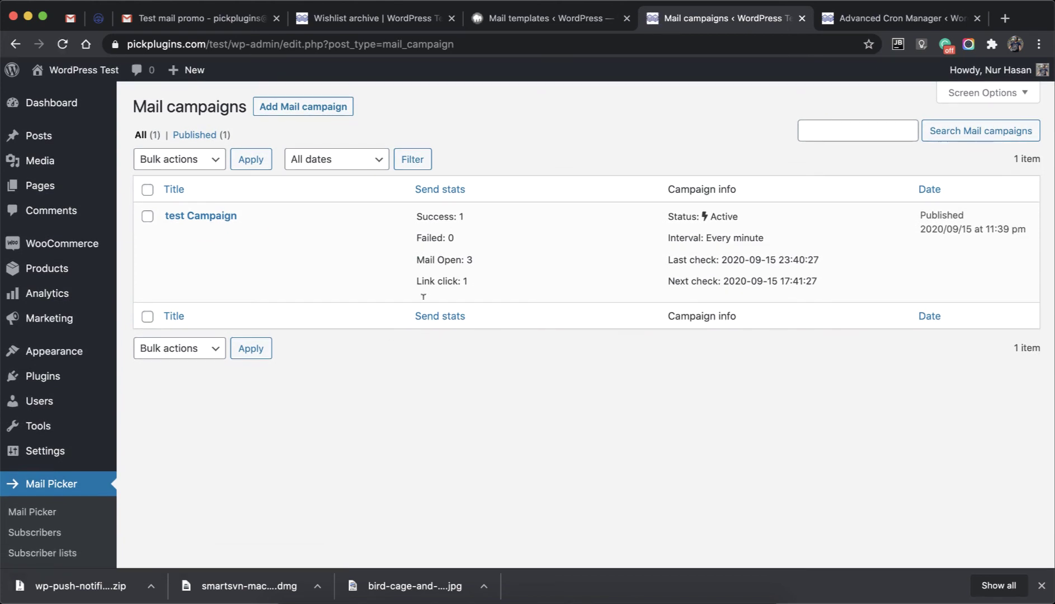
drag(426, 277, 476, 281)
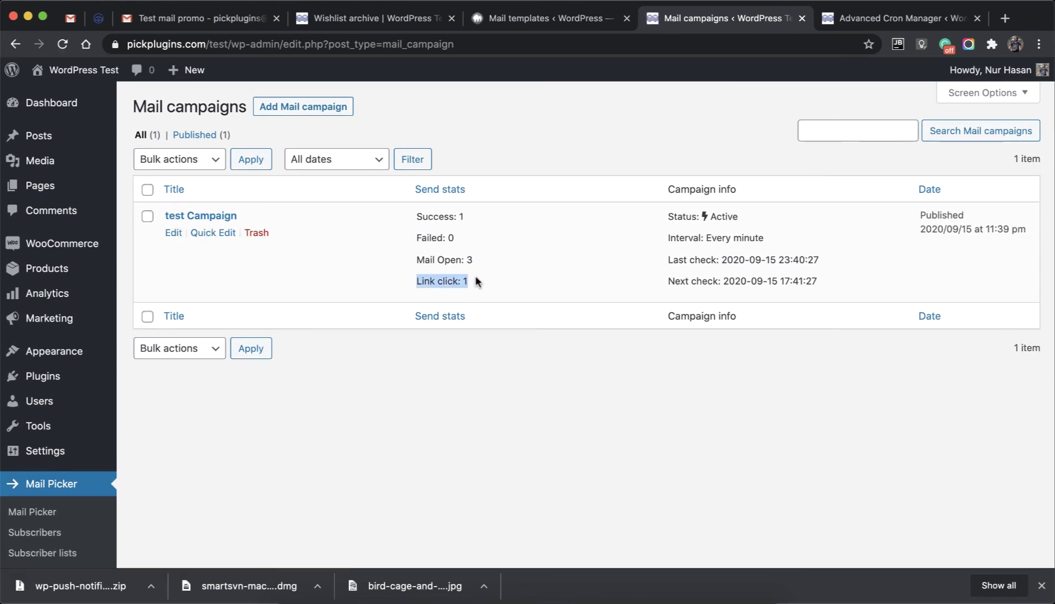
click(412, 372)
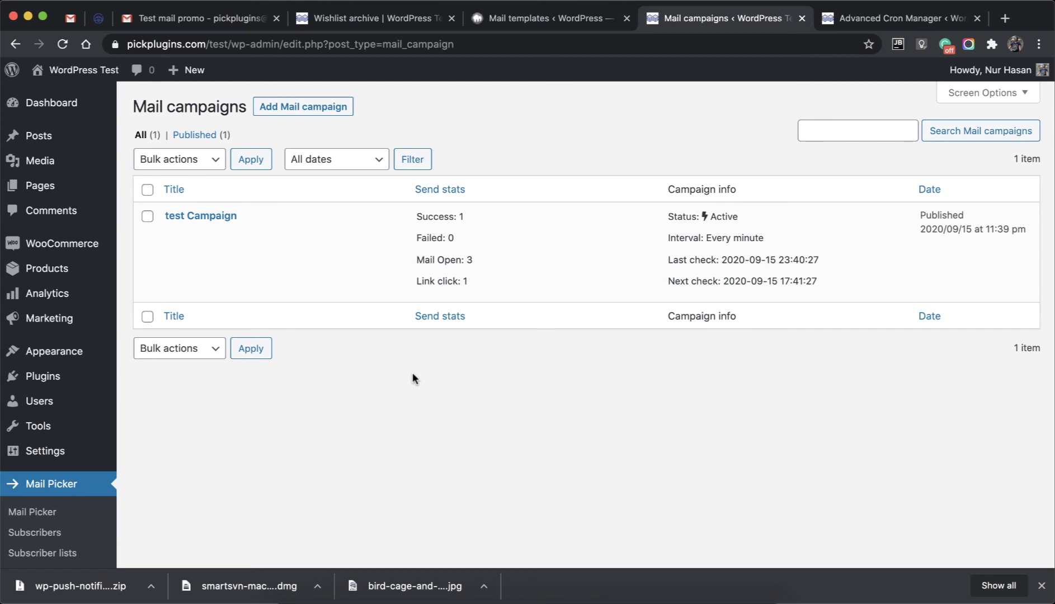
Step: Revisit the "Test mail promo" email and reload the mail campaigns list to check the Success and Mail Open stats
click(352, 23)
click(212, 22)
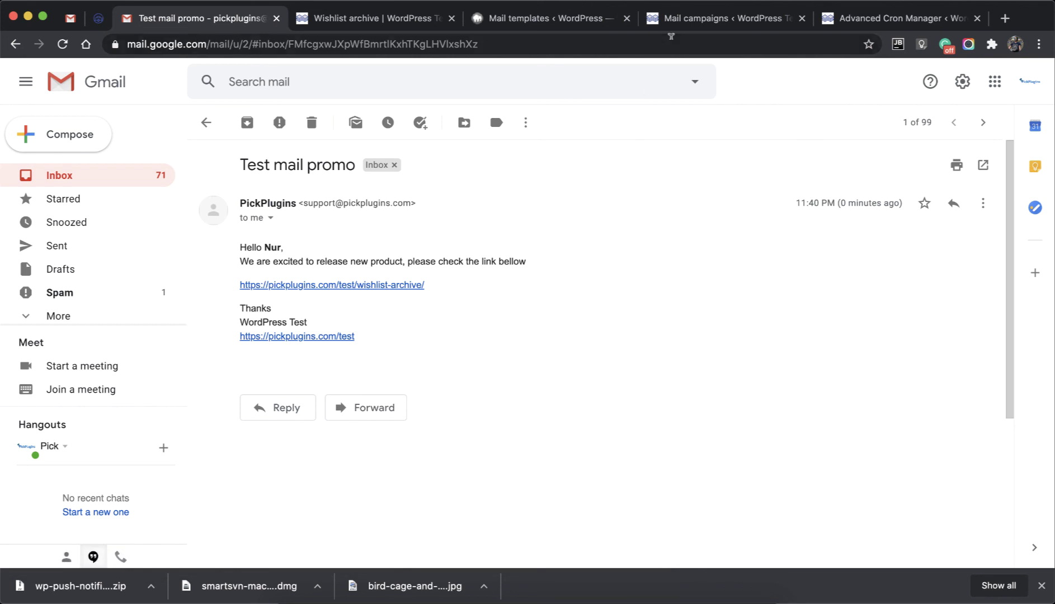
click(693, 18)
scroll(371, 383, down, 4)
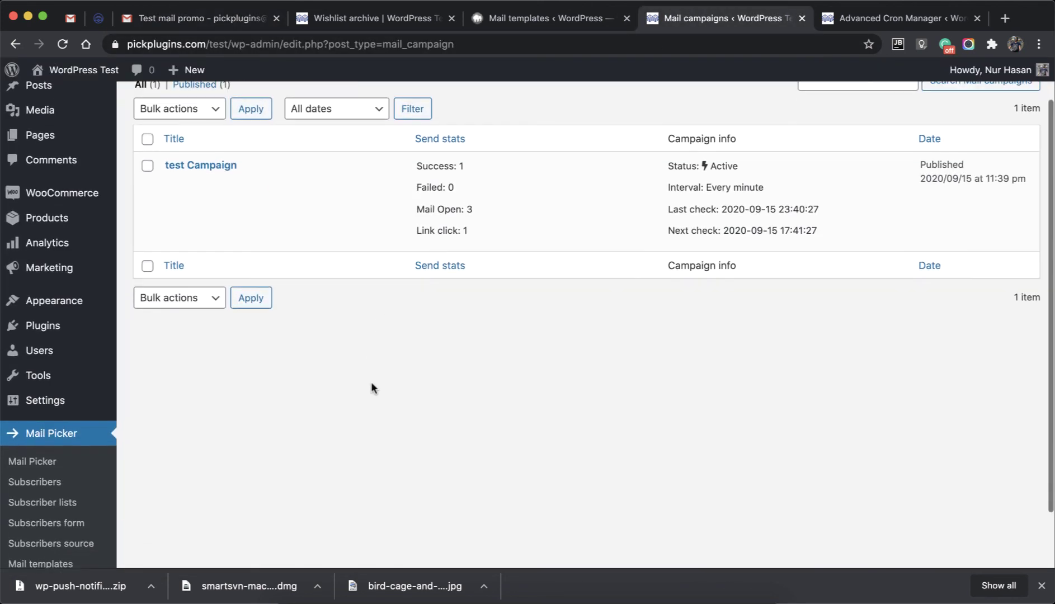
scroll(372, 387, down, 1)
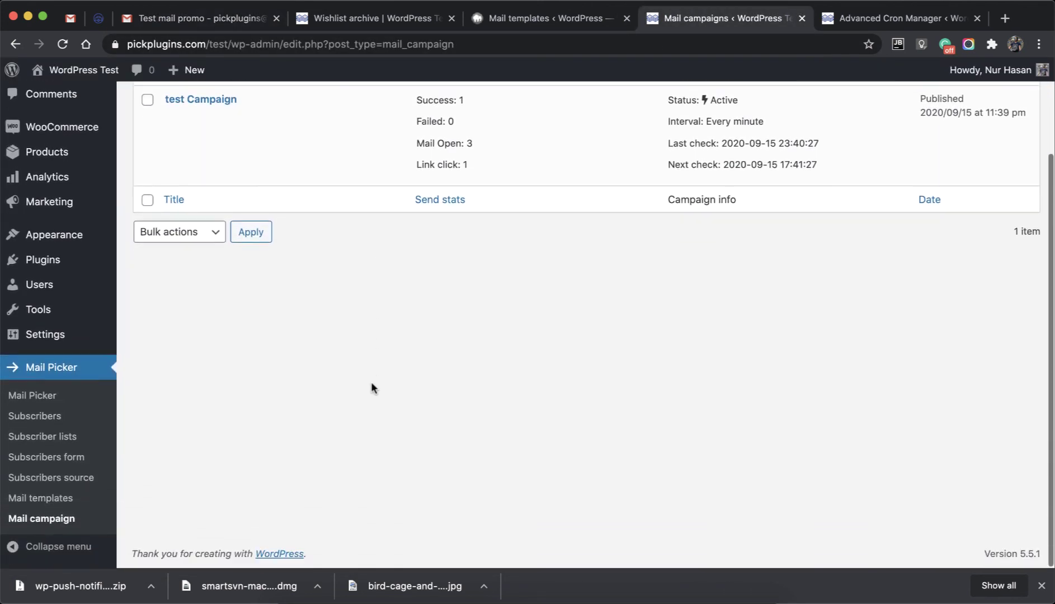
click(41, 526)
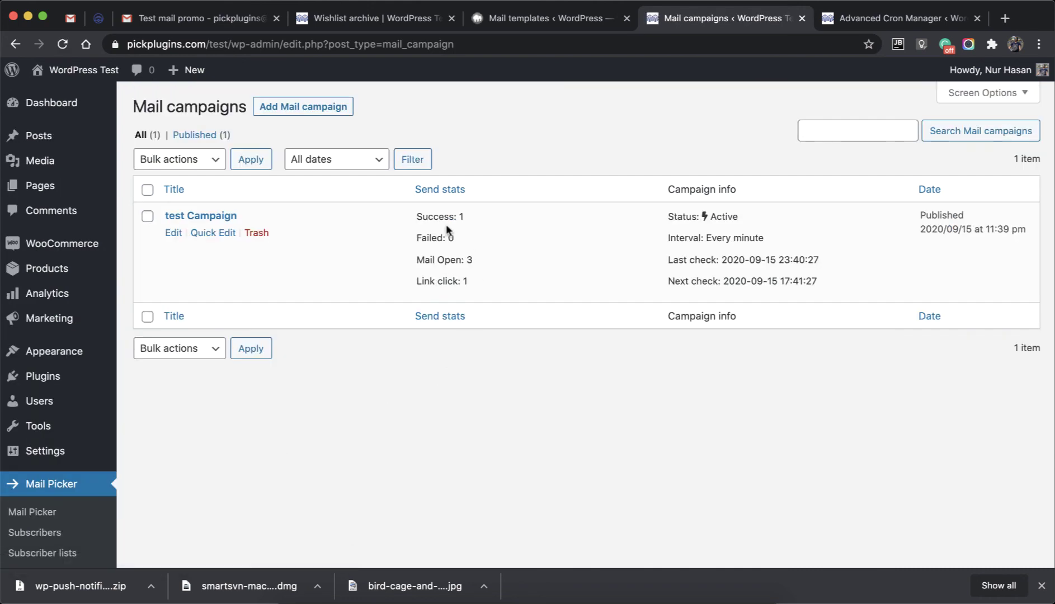
drag(420, 213, 471, 219)
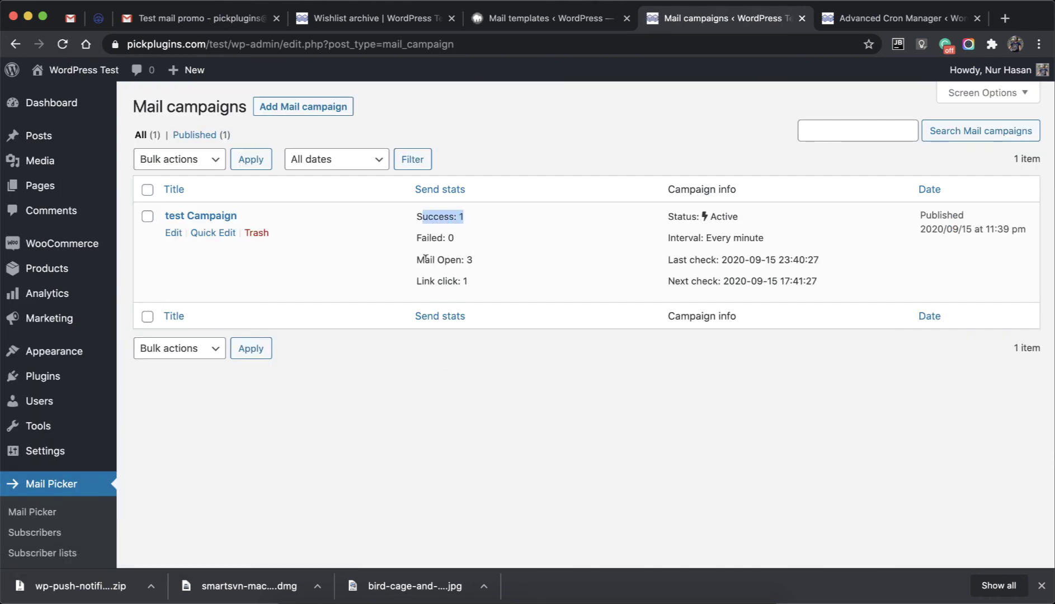
drag(425, 258, 501, 264)
click(456, 373)
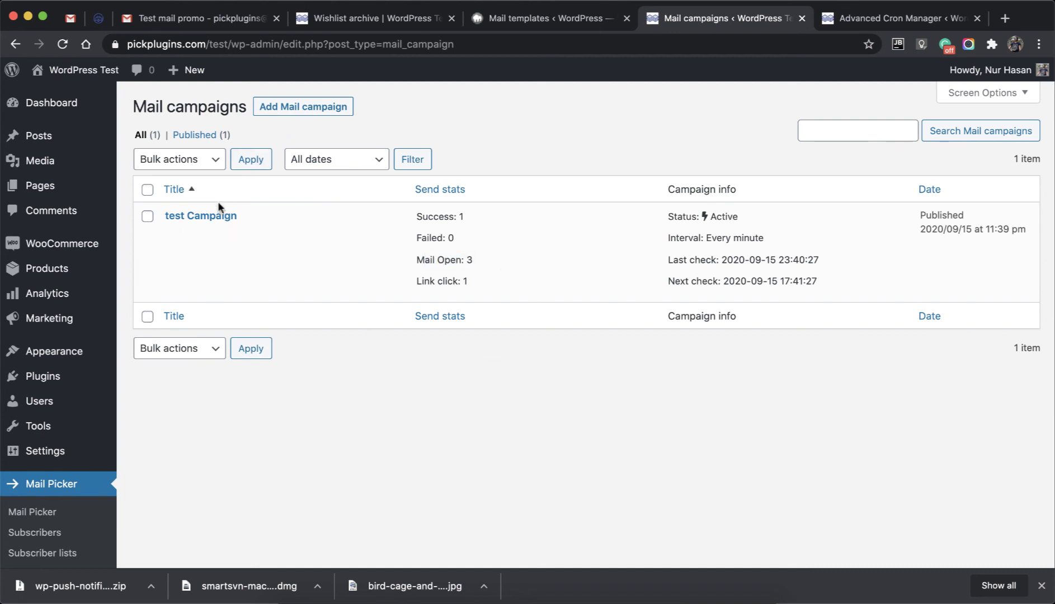
Step: Open "test Campaign" and examine its Mail Campaign Stats, including mails sent, mail opens, link clicks and unsubscribes
click(219, 216)
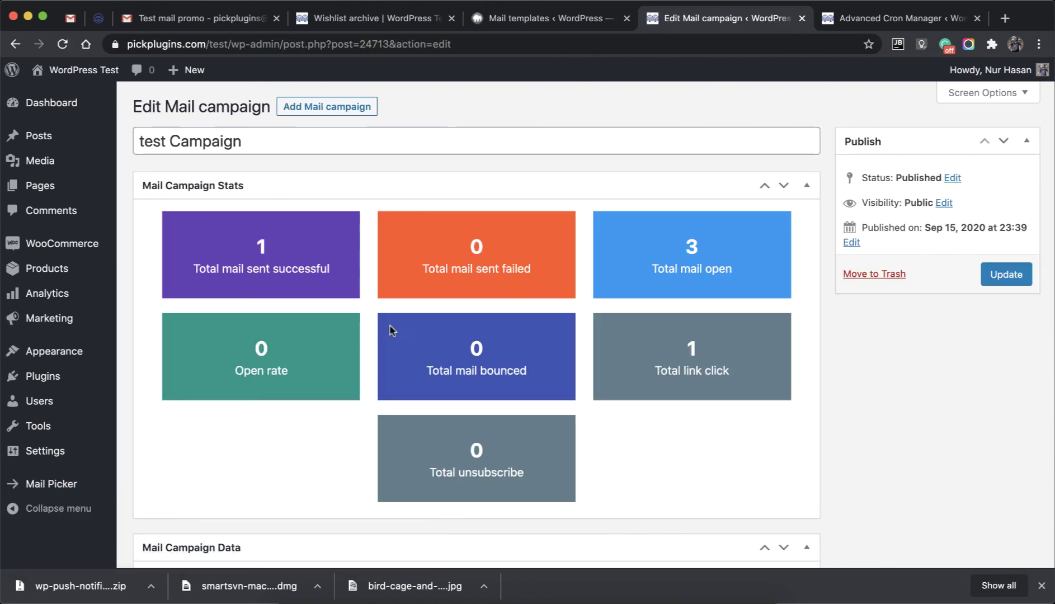
drag(247, 246, 275, 245)
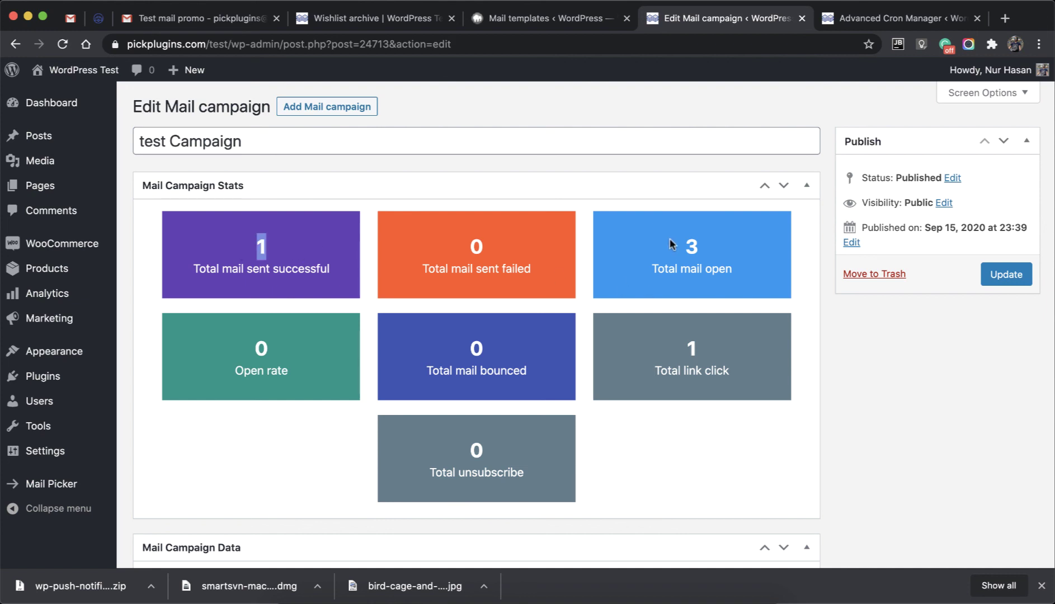
drag(671, 245, 716, 255)
click(674, 343)
scroll(445, 462, down, 2)
scroll(446, 462, up, 2)
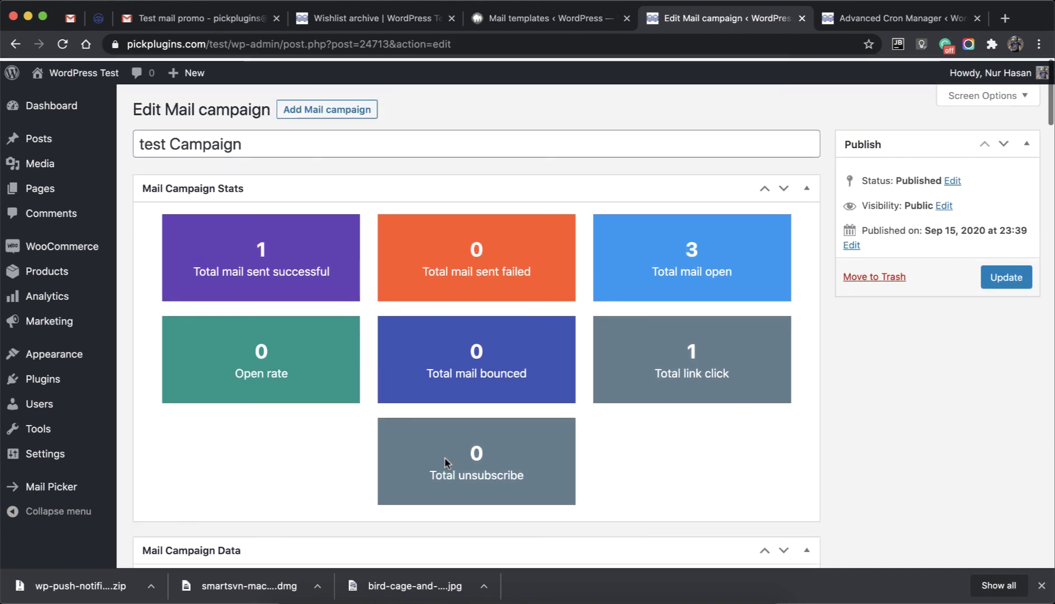
scroll(446, 462, down, 3)
scroll(444, 456, down, 4)
scroll(441, 426, up, 7)
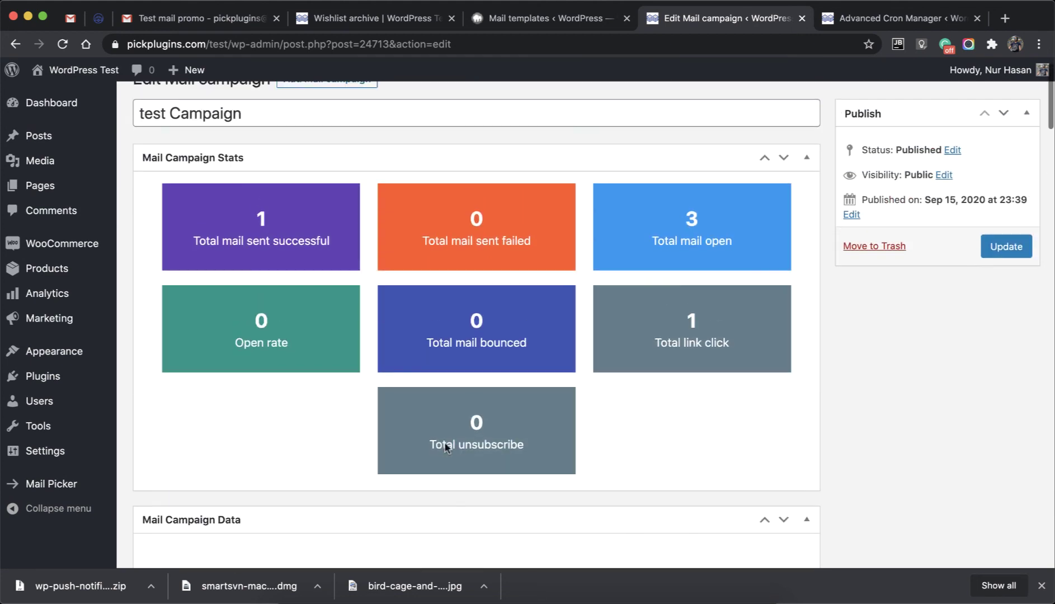